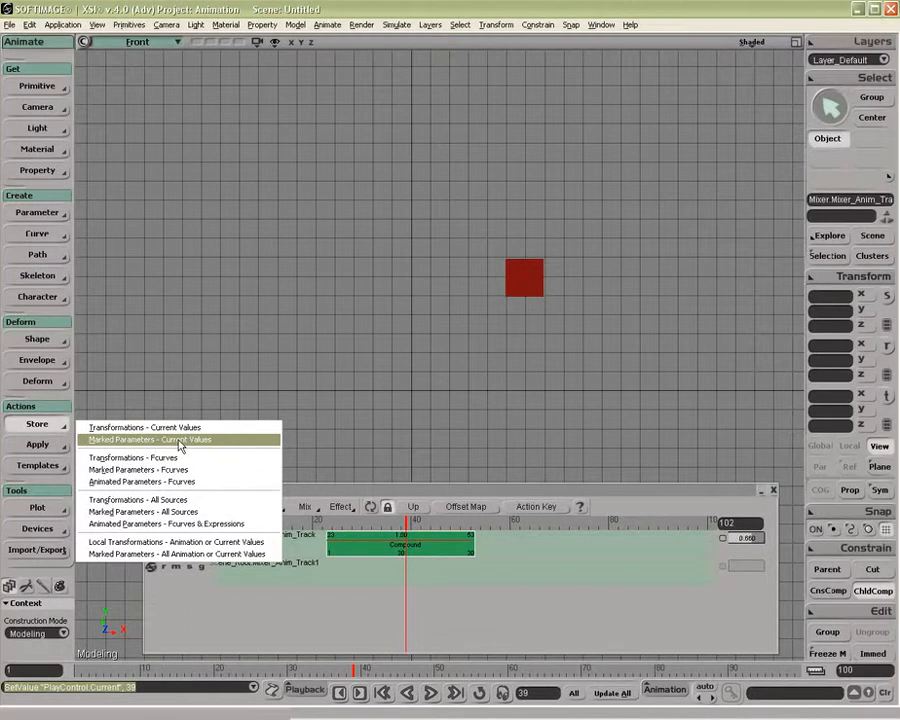
Select the cube and try to store its marked parameters' current values as an action.
{"action": "left_click", "coordinate": [179, 441]}
{"action": "left_click_drag", "start_coordinate": [484, 247], "coordinate": [574, 331]}
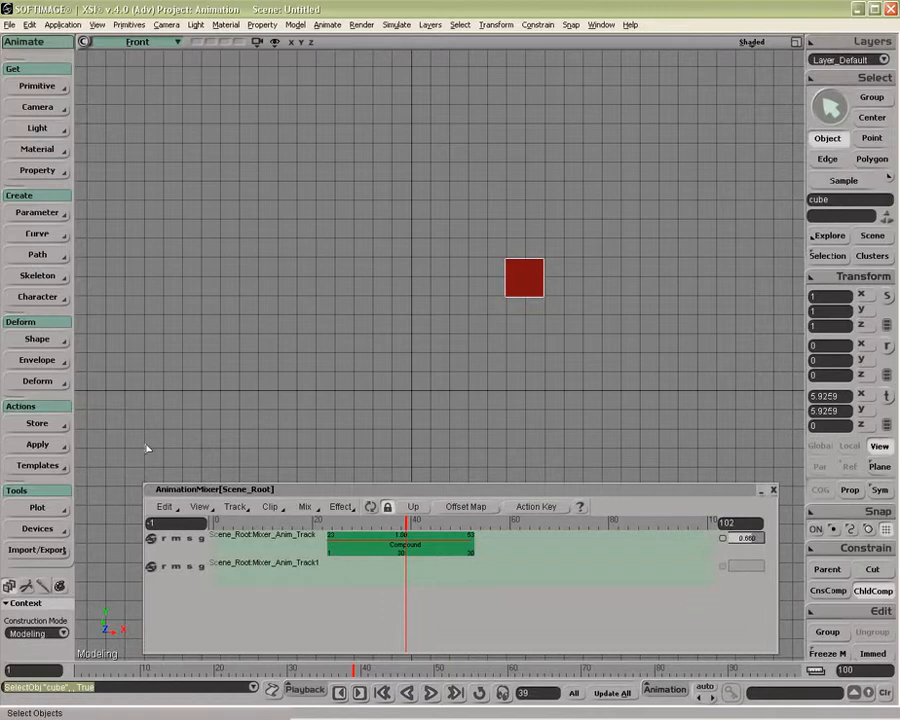
{"action": "left_click", "coordinate": [50, 423]}
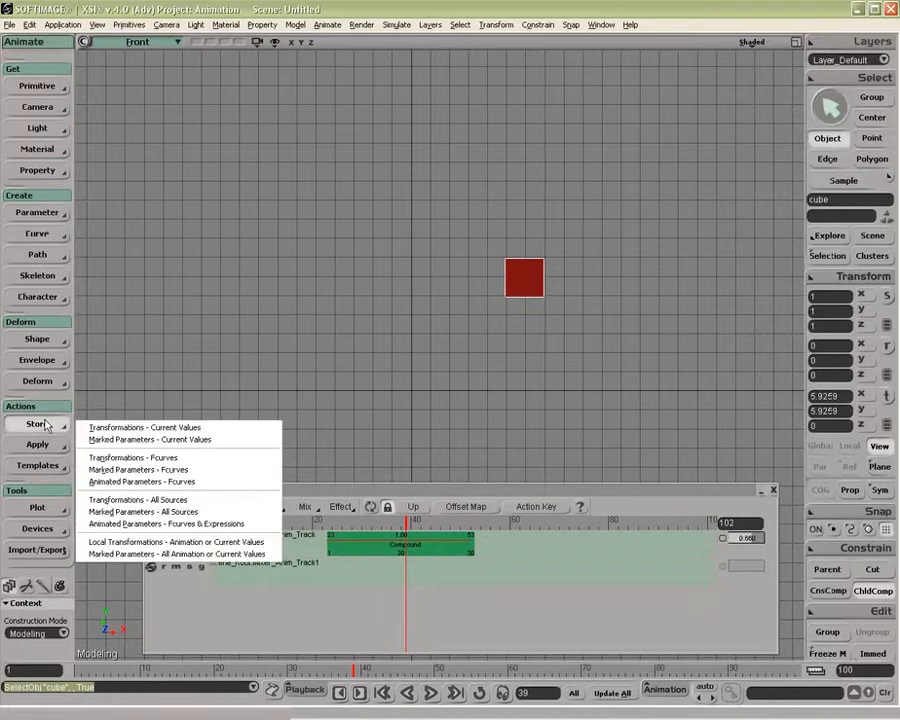
{"action": "left_click", "coordinate": [137, 441]}
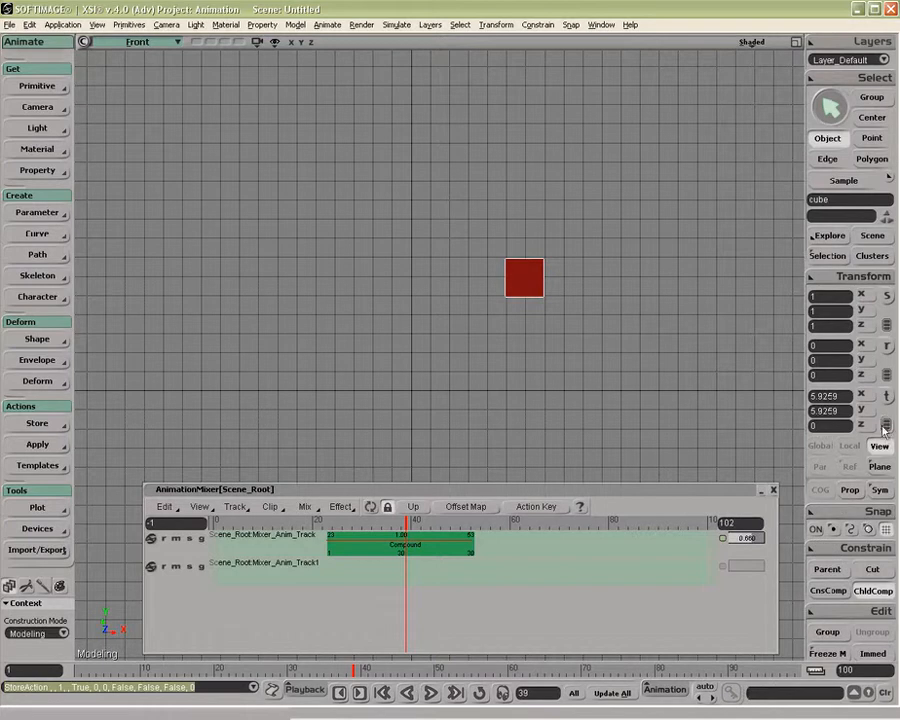
Mark the cube's local position parameters and store their current values as an action named Offset.
{"action": "key", "text": "v"}
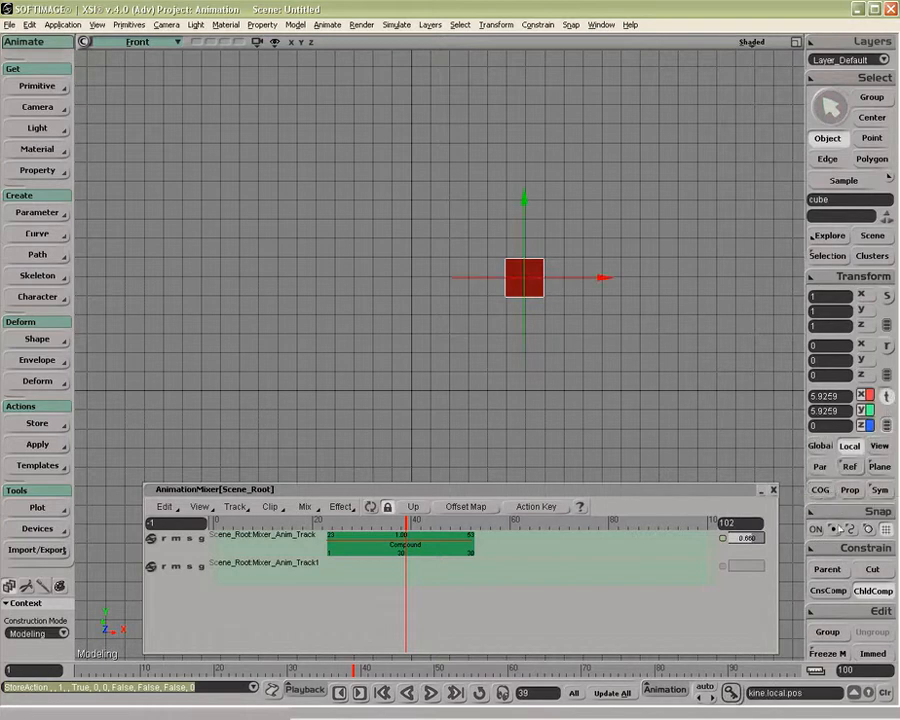
{"action": "left_click", "coordinate": [37, 424]}
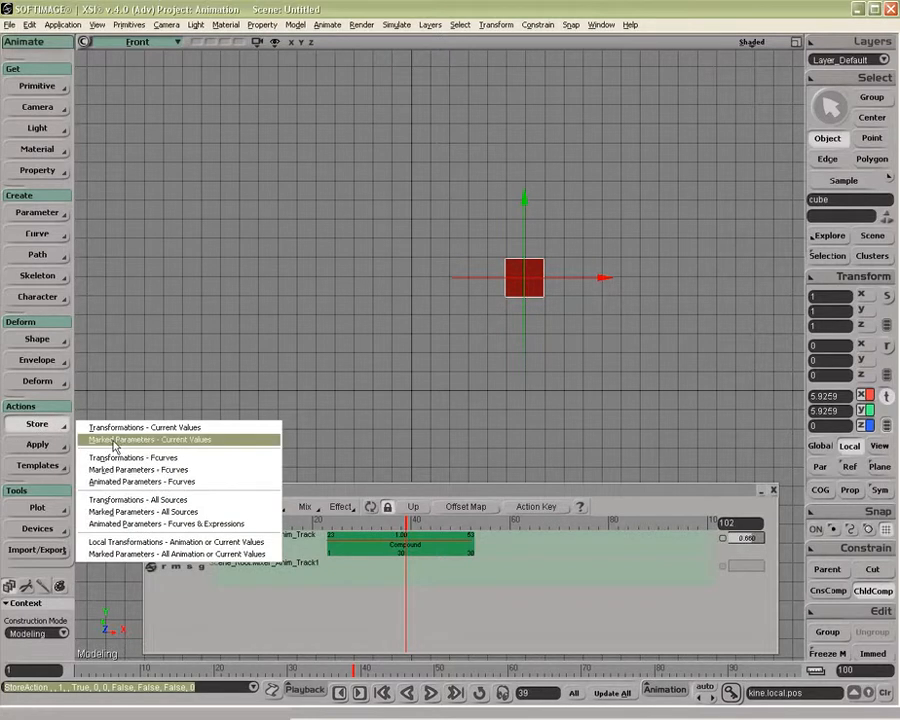
{"action": "left_click", "coordinate": [114, 441]}
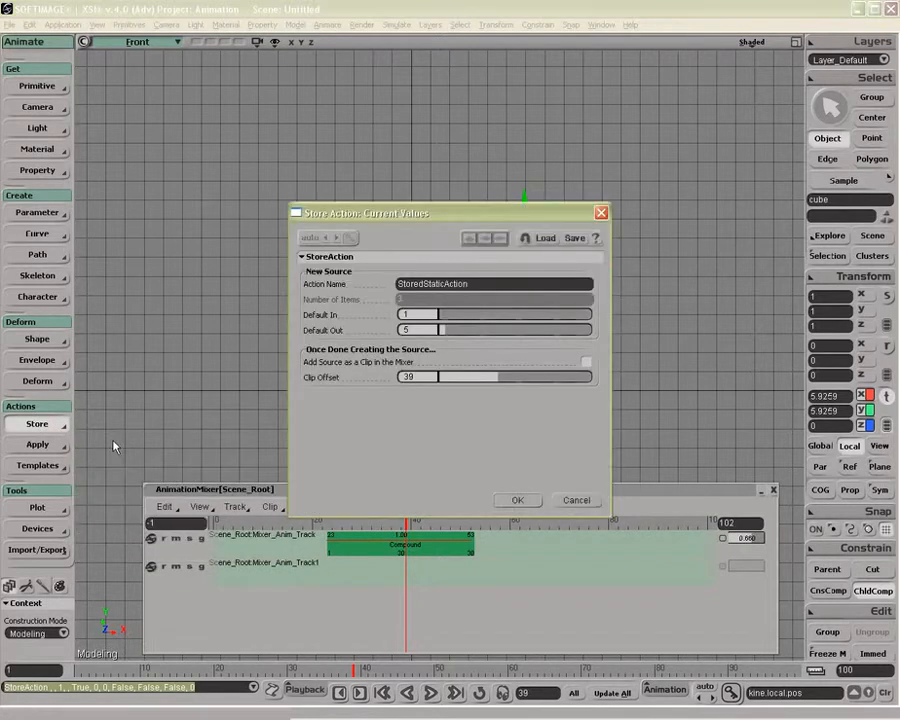
{"action": "left_click_drag", "start_coordinate": [393, 210], "coordinate": [287, 168]}
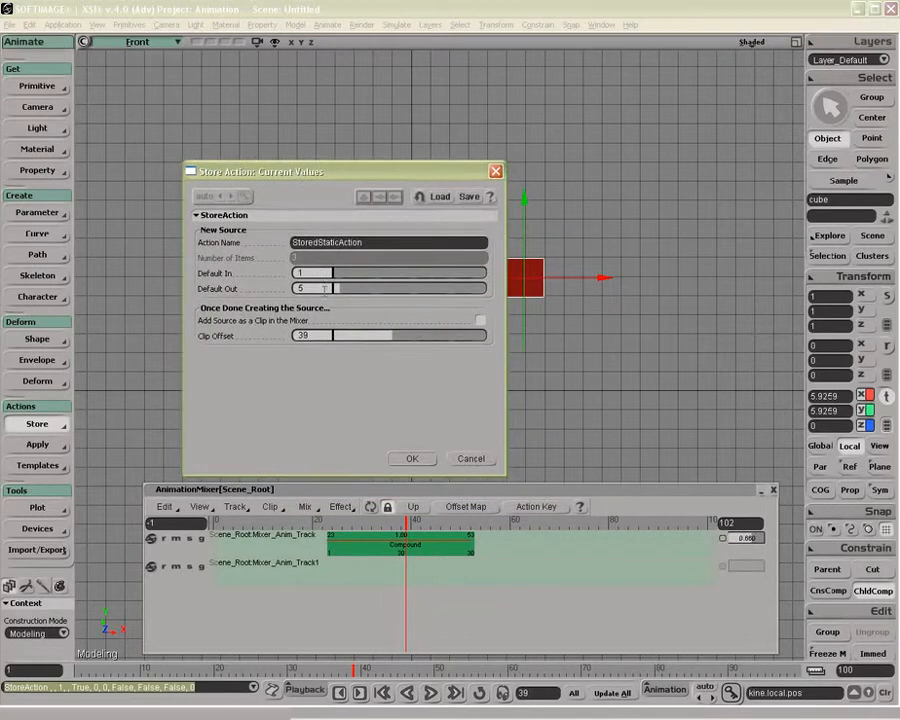
{"action": "double_click", "coordinate": [376, 242]}
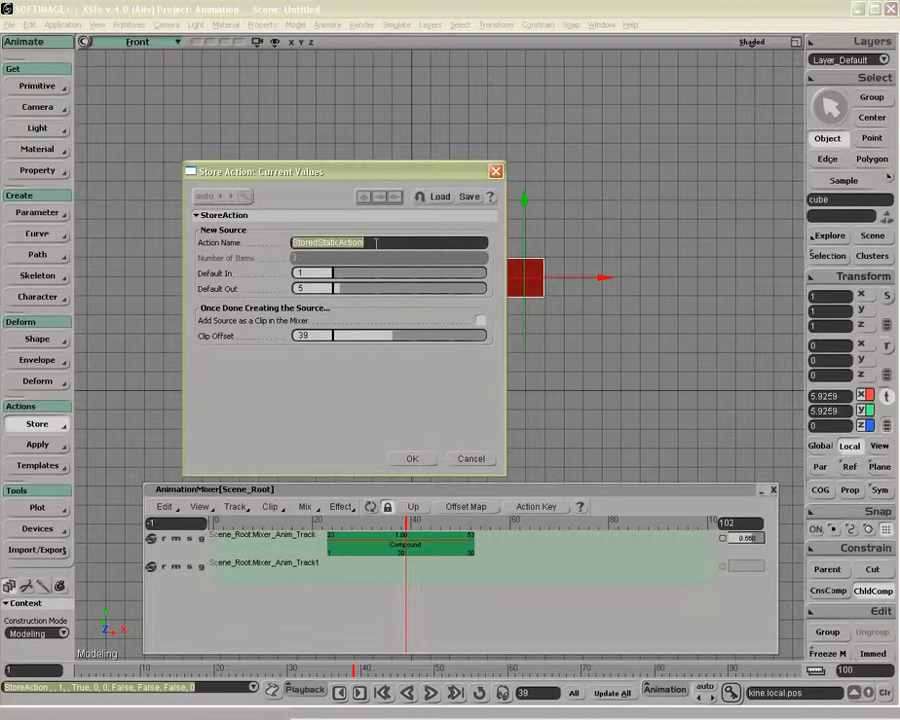
{"action": "type", "text": "0"}
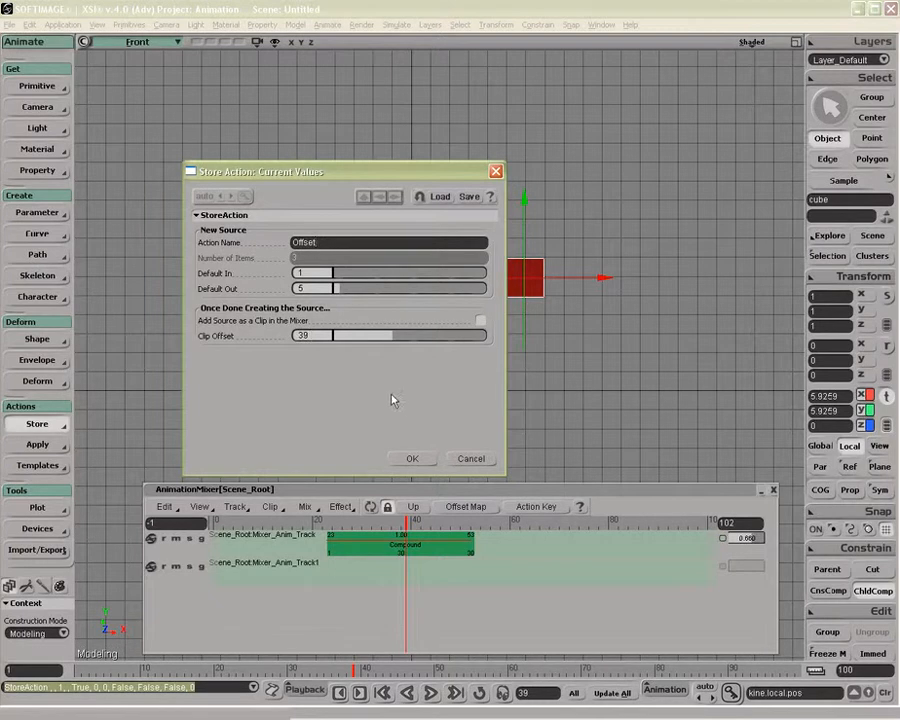
{"action": "left_click", "coordinate": [412, 458]}
Insert the Offset source as a clip on the second mixer track and shift it to start at frame 16.
{"action": "right_click", "coordinate": [262, 573]}
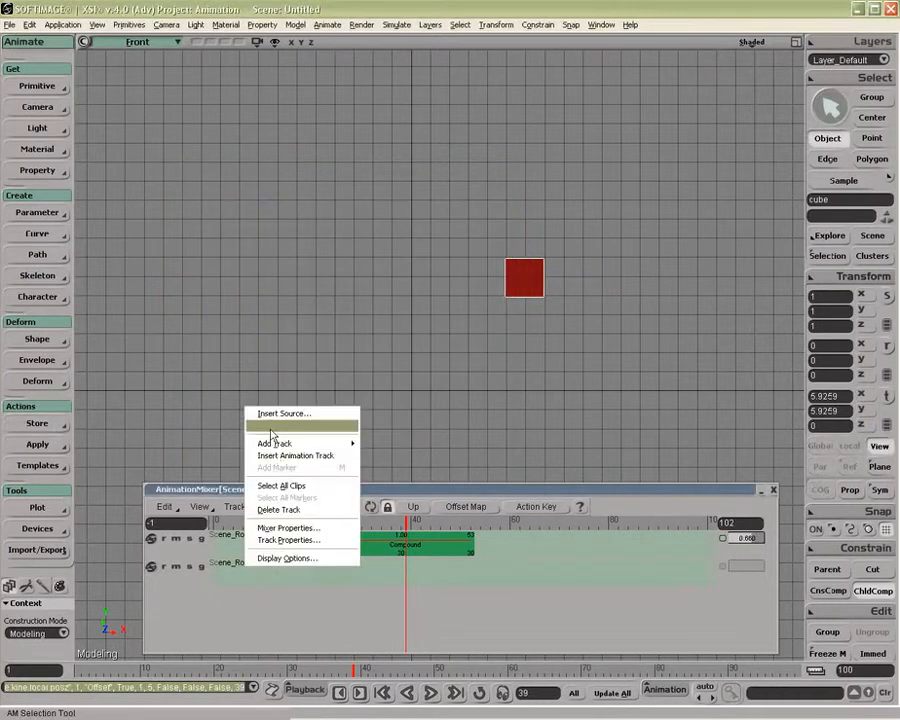
{"action": "mouse_move", "coordinate": [270, 441]}
{"action": "left_click", "coordinate": [352, 360]}
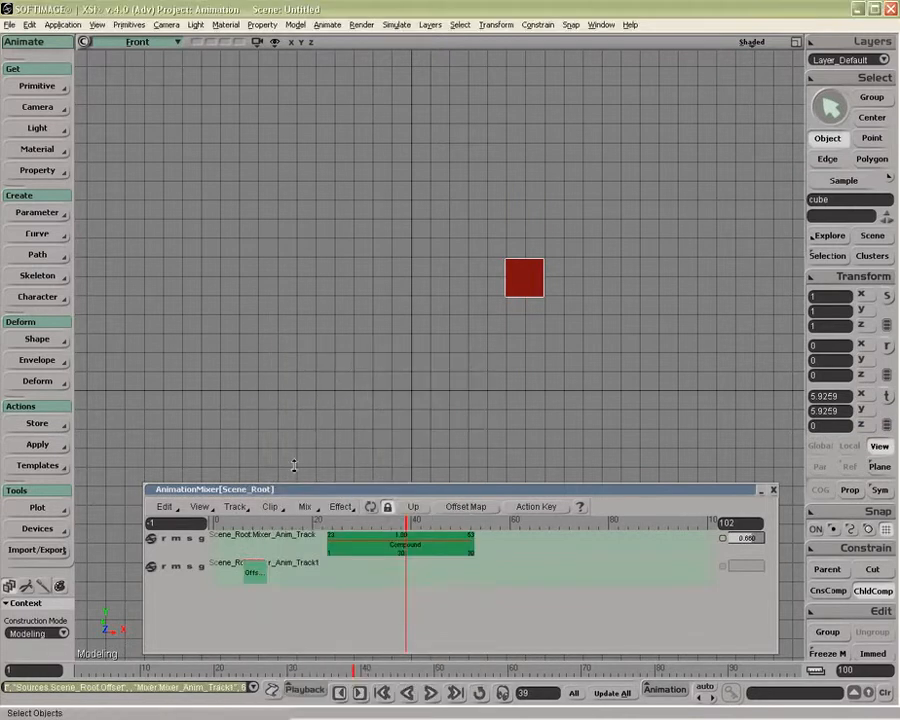
{"action": "left_click", "coordinate": [340, 523]}
{"action": "left_click_drag", "start_coordinate": [342, 523], "coordinate": [253, 524]}
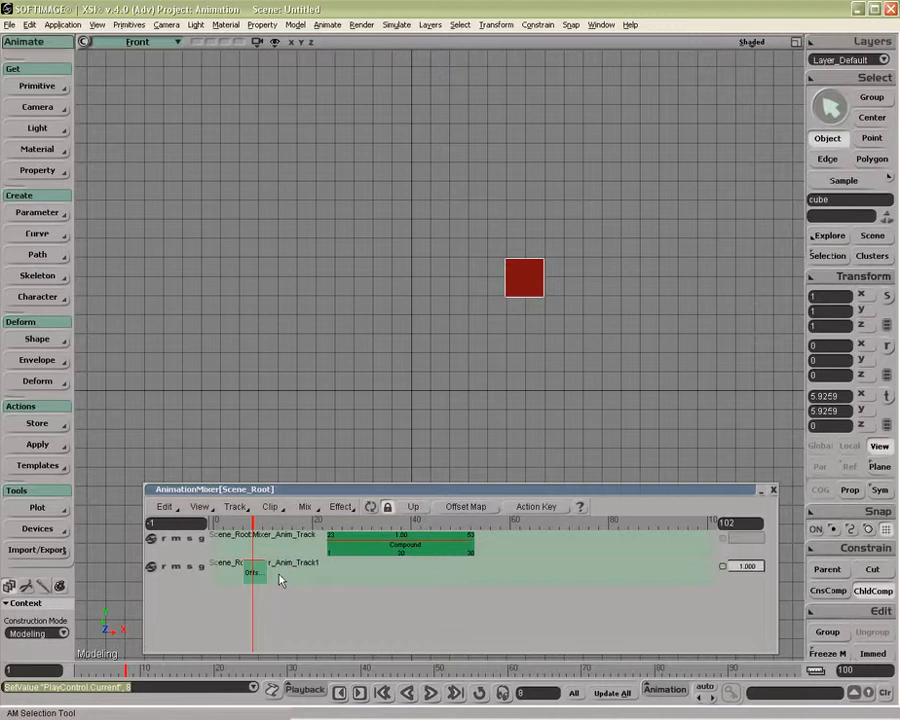
{"action": "left_click_drag", "start_coordinate": [256, 574], "coordinate": [305, 574]}
Set cube.kine.local.posx to 10 in the Offset clip's source, then check the clip at frame 18.
{"action": "right_click", "coordinate": [303, 573]}
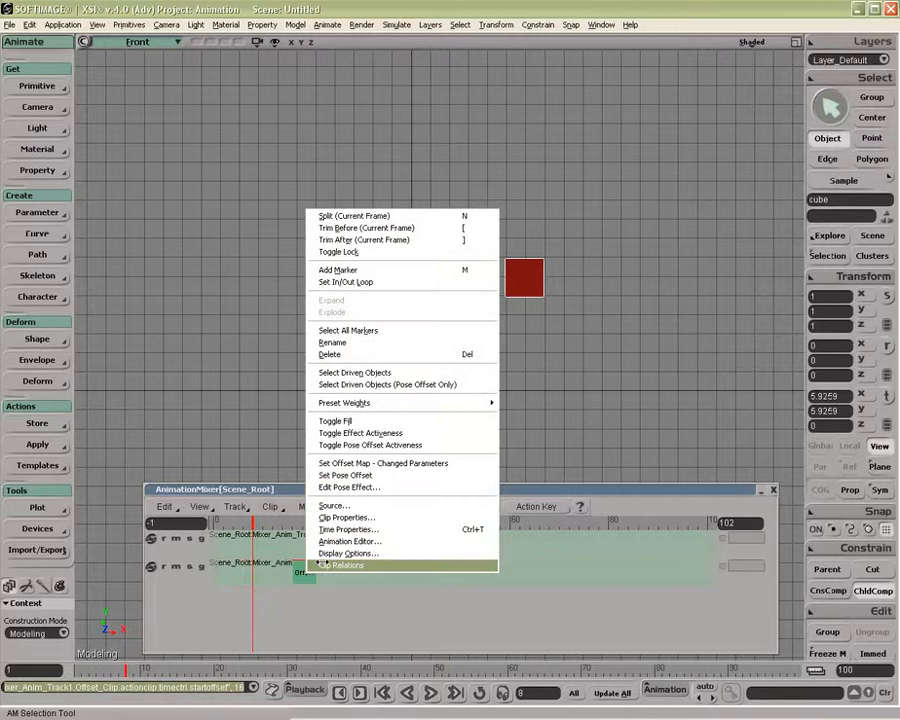
{"action": "left_click", "coordinate": [322, 501]}
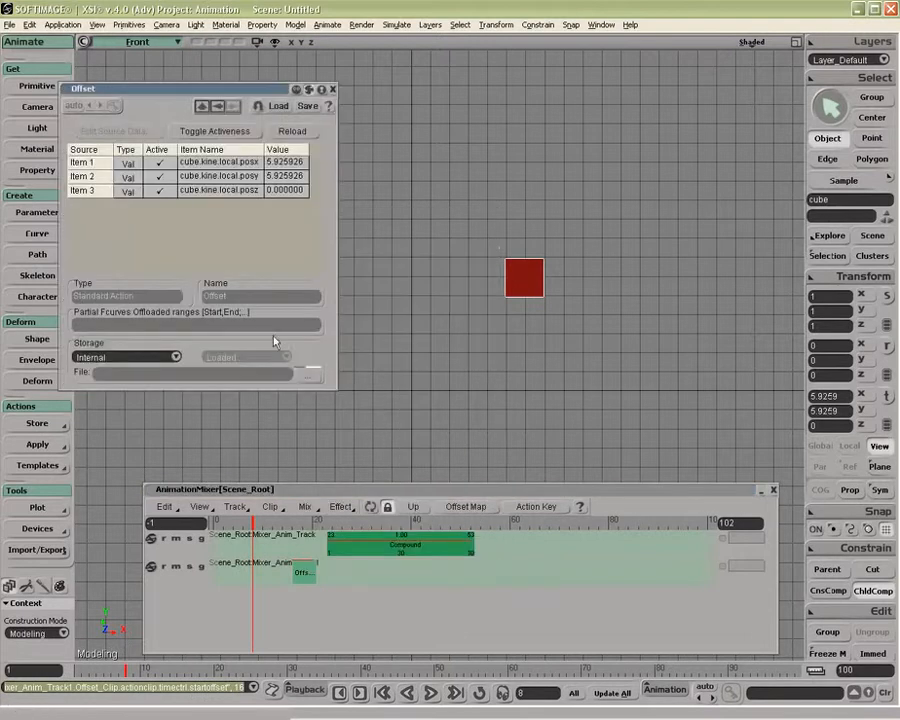
{"action": "left_click", "coordinate": [298, 163]}
{"action": "left_click", "coordinate": [302, 164]}
{"action": "left_click_drag", "start_coordinate": [303, 163], "coordinate": [267, 162]}
{"action": "type", "text": "10"}
{"action": "key", "text": "Return"}
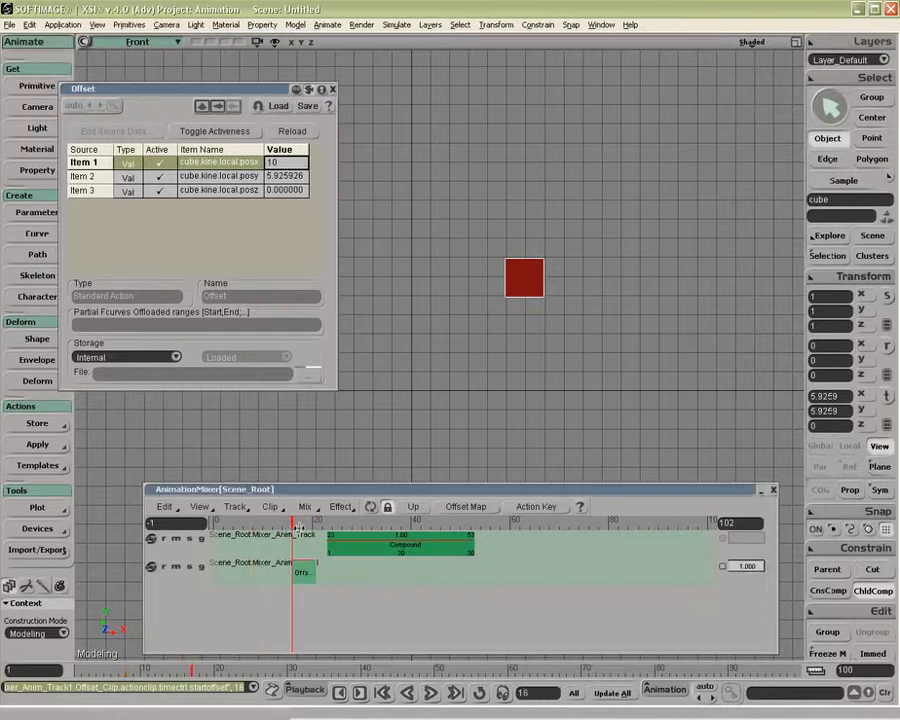
{"action": "left_click", "coordinate": [343, 524]}
{"action": "left_click_drag", "start_coordinate": [343, 524], "coordinate": [303, 530]}
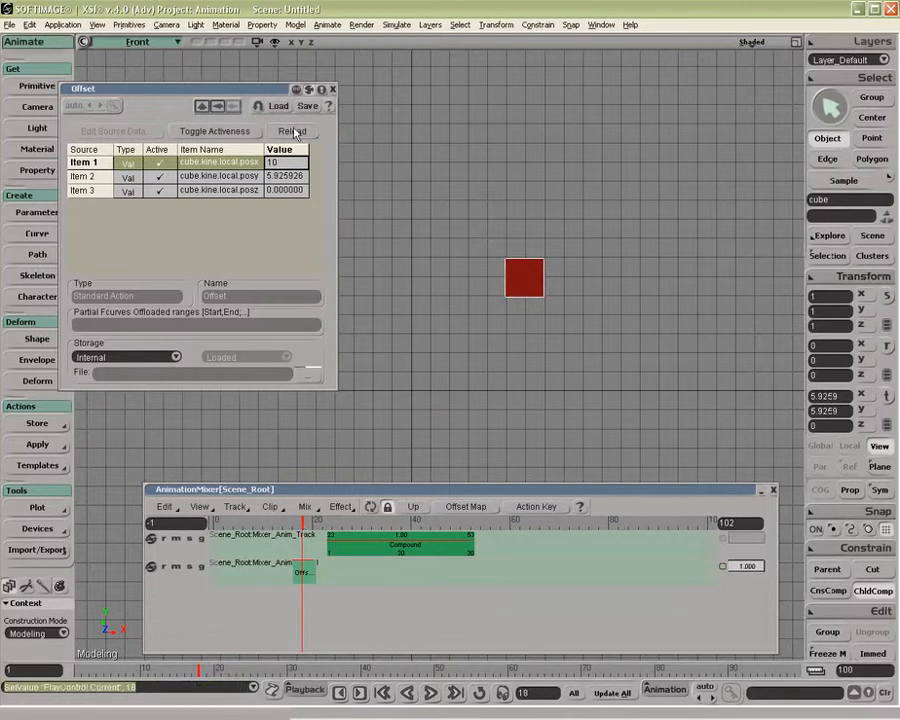
{"action": "left_click", "coordinate": [333, 89]}
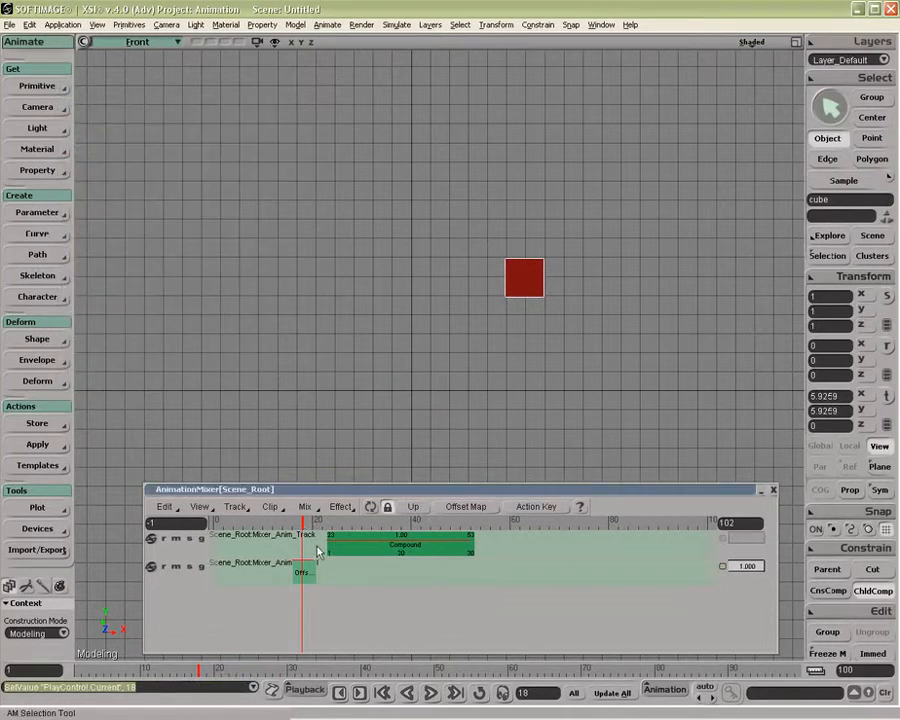
Replace the Offset clip with a new one from the Offset source starting at frame 11, and check it at frame 14.
{"action": "left_click_drag", "start_coordinate": [306, 570], "coordinate": [272, 572]}
{"action": "left_click", "coordinate": [272, 572]}
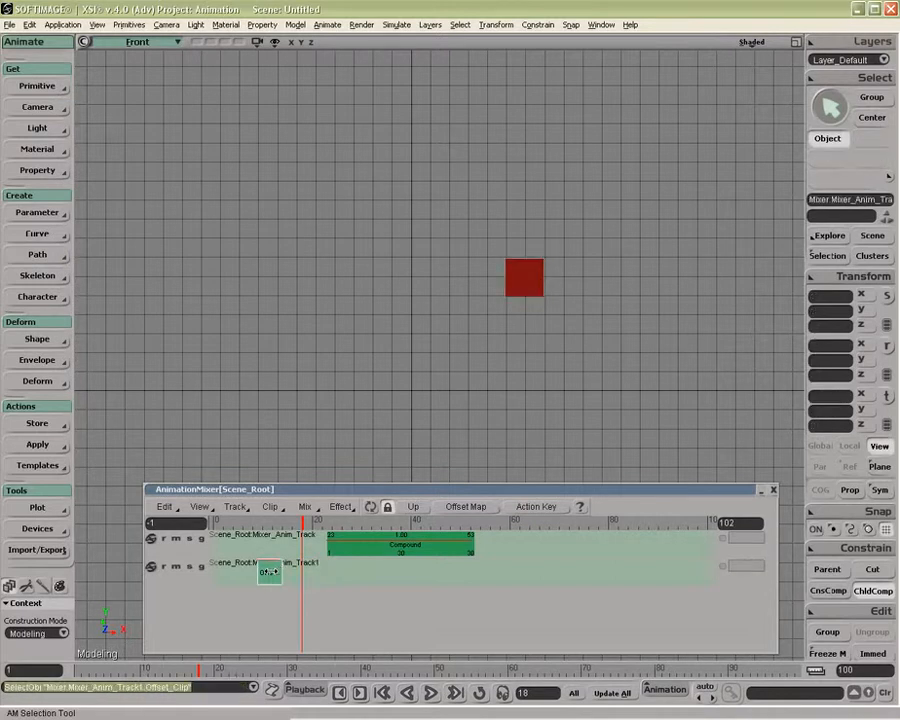
{"action": "key", "text": "Delete"}
{"action": "right_click", "coordinate": [273, 576]}
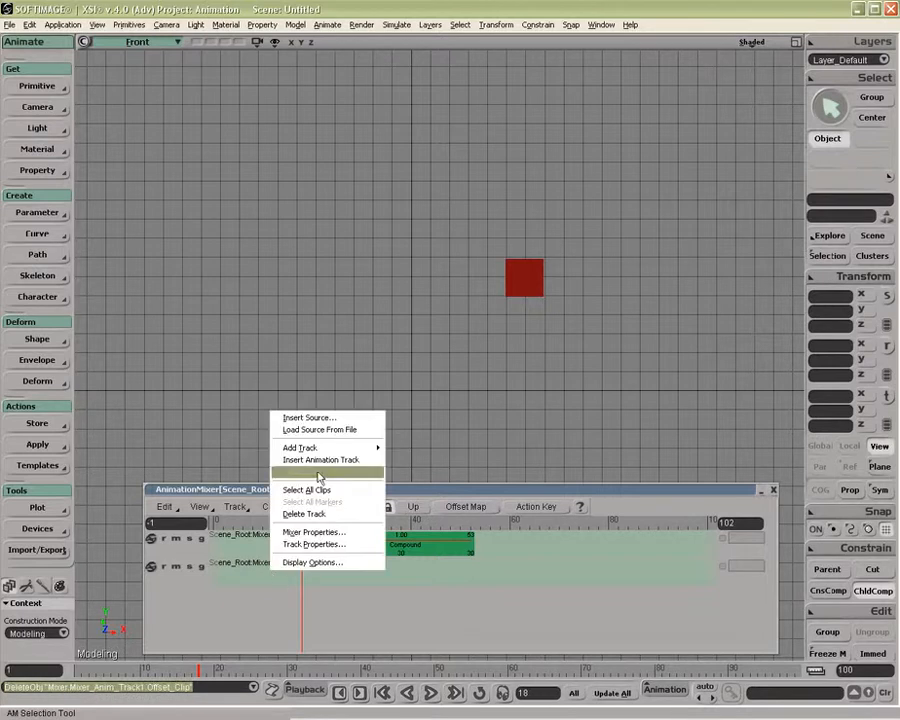
{"action": "left_click", "coordinate": [300, 415]}
{"action": "double_click", "coordinate": [398, 360]}
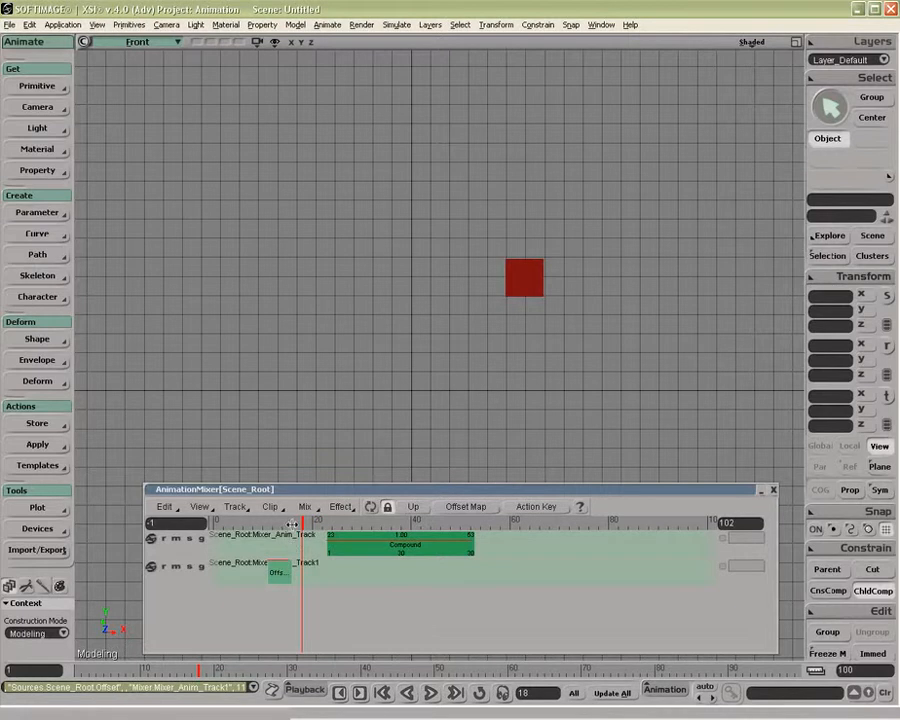
{"action": "left_click_drag", "start_coordinate": [292, 524], "coordinate": [285, 522]}
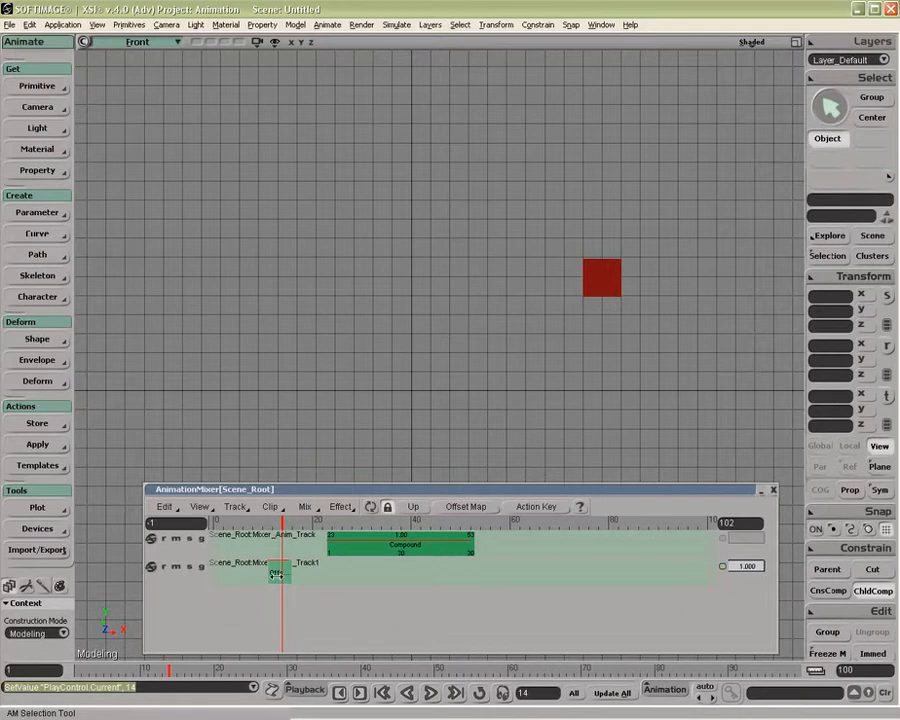
Stretch the Offset clip to end at frame 64, and start the Compound clip at frame 22 with weight 1.
{"action": "left_click_drag", "start_coordinate": [287, 573], "coordinate": [526, 576]}
{"action": "left_click_drag", "start_coordinate": [330, 524], "coordinate": [397, 524]}
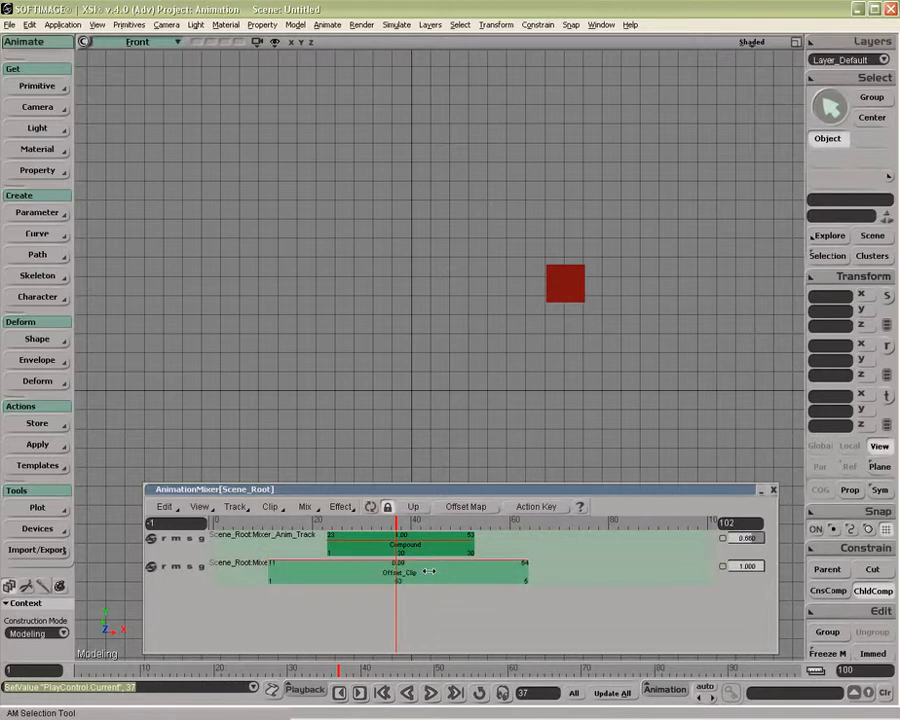
{"action": "left_click_drag", "start_coordinate": [426, 542], "coordinate": [421, 542]}
{"action": "left_click_drag", "start_coordinate": [751, 537], "coordinate": [769, 539]}
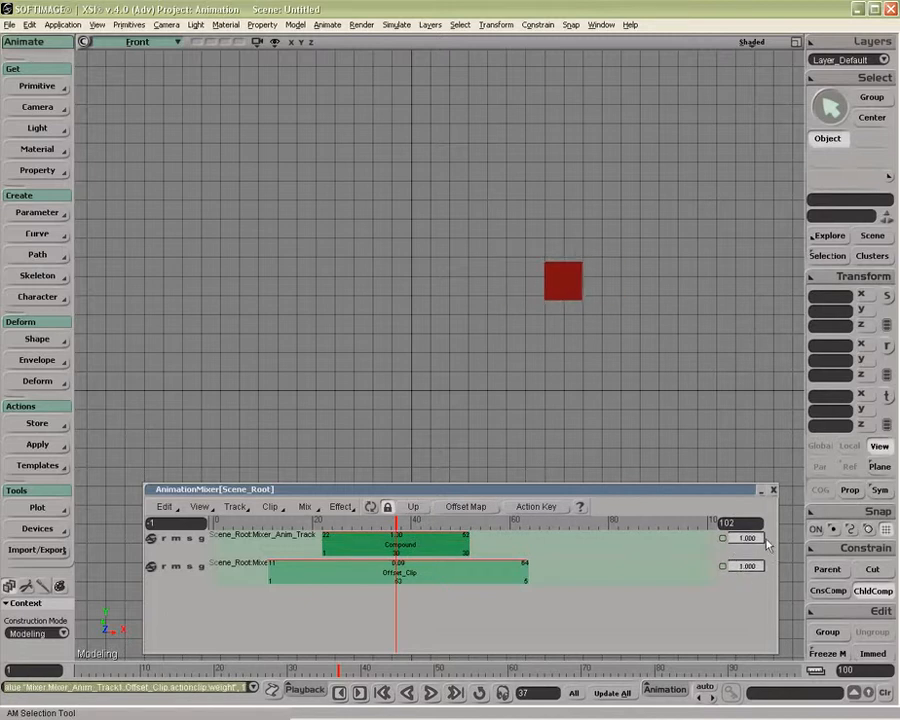
Shorten the Offset clip and move it ahead of the Compound clip so it spans frames 3 to 20.
{"action": "left_click", "coordinate": [449, 576]}
{"action": "left_click_drag", "start_coordinate": [448, 576], "coordinate": [470, 575]}
{"action": "left_click_drag", "start_coordinate": [546, 575], "coordinate": [371, 572]}
{"action": "left_click_drag", "start_coordinate": [330, 570], "coordinate": [269, 566]}
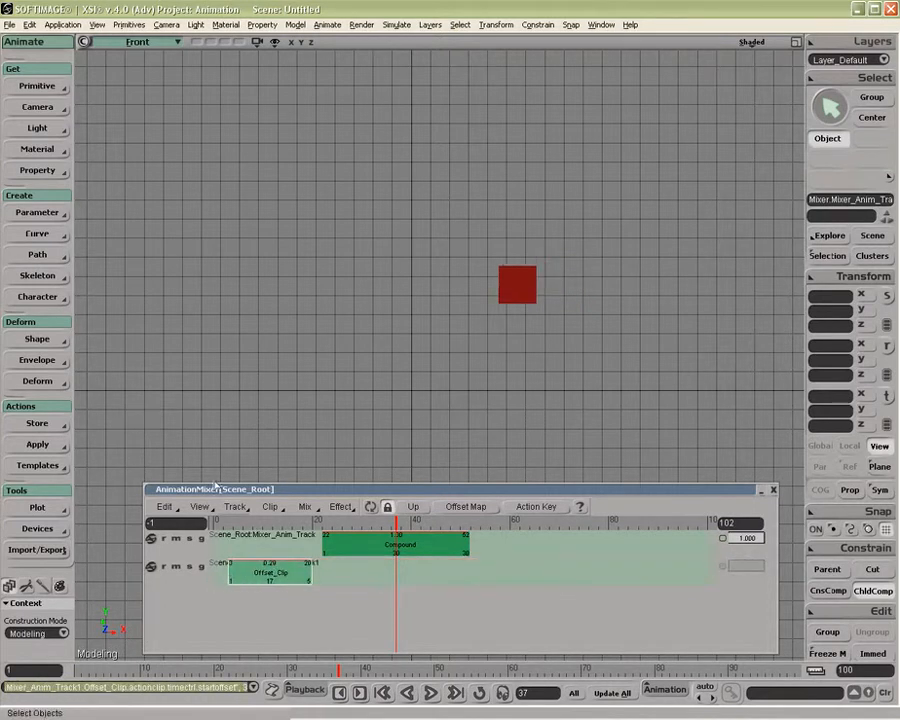
{"action": "left_click", "coordinate": [37, 424]}
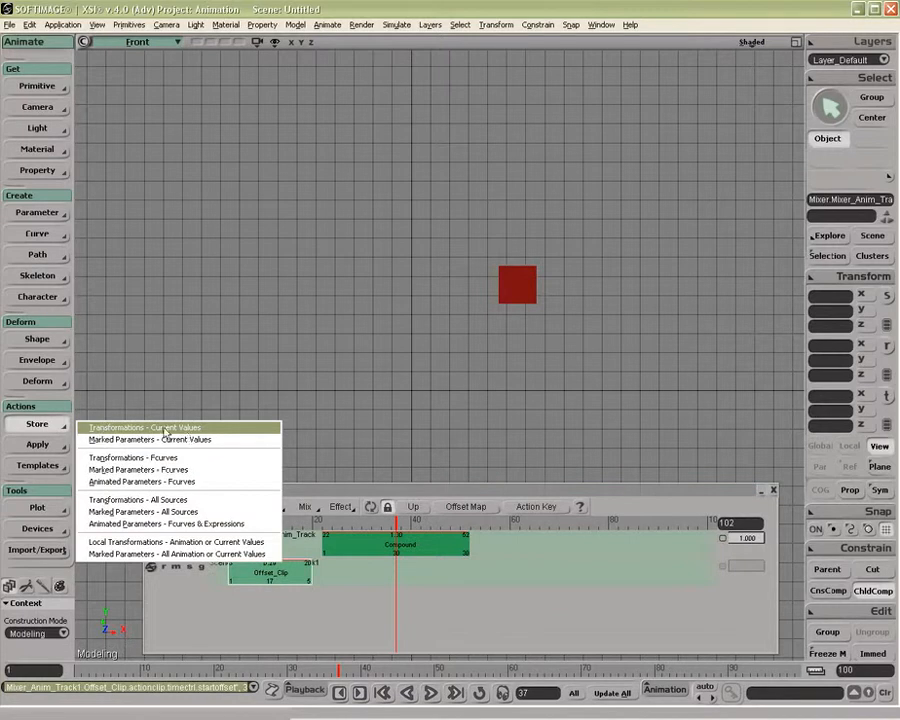
{"action": "left_click", "coordinate": [342, 566]}
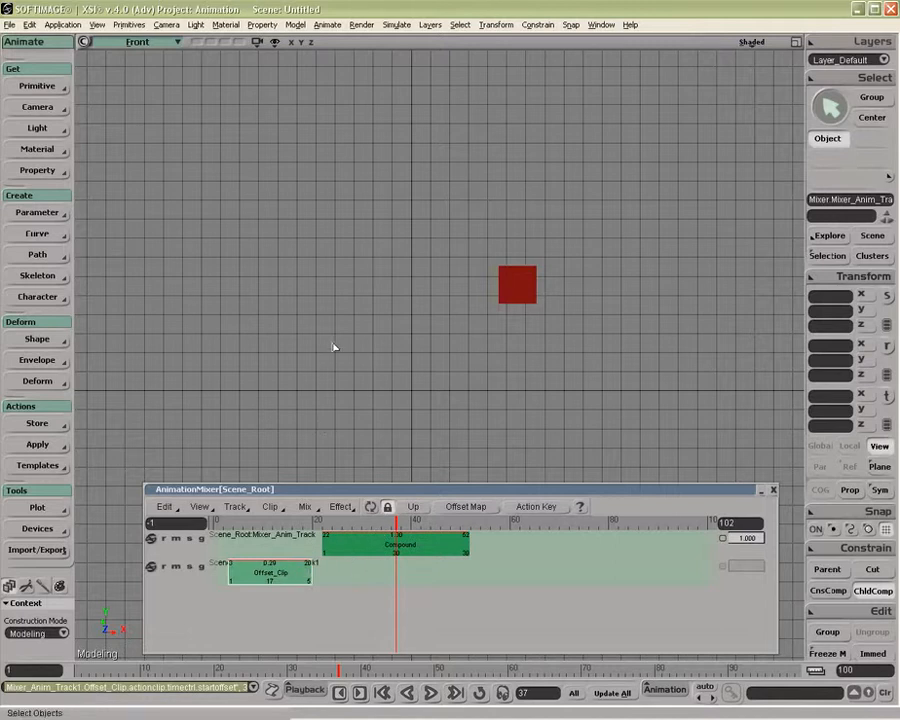
Open an Explorer, expand the mixer's animation sources, and examine the values stored in the Offset source.
{"action": "key", "text": "8"}
{"action": "left_click", "coordinate": [622, 214]}
{"action": "left_click", "coordinate": [635, 227]}
{"action": "left_click", "coordinate": [648, 240]}
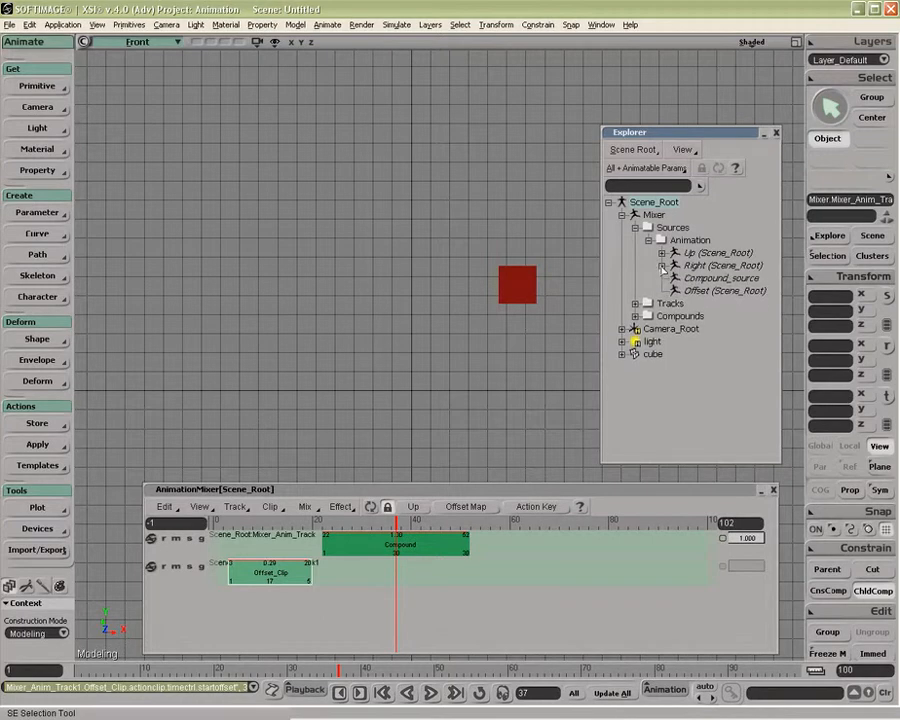
{"action": "left_click", "coordinate": [677, 290]}
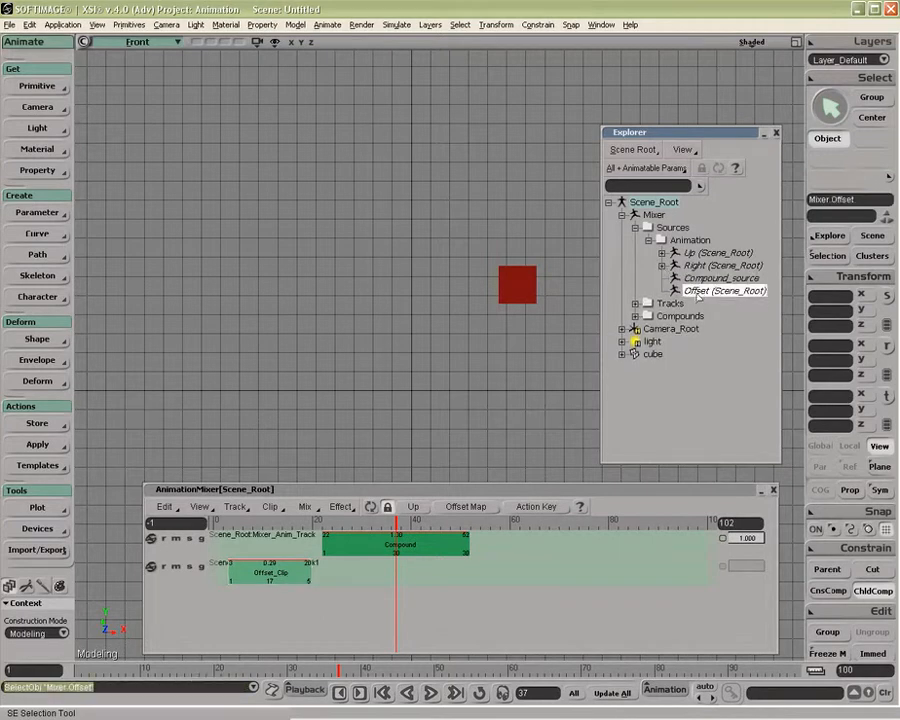
{"action": "key", "text": "Return"}
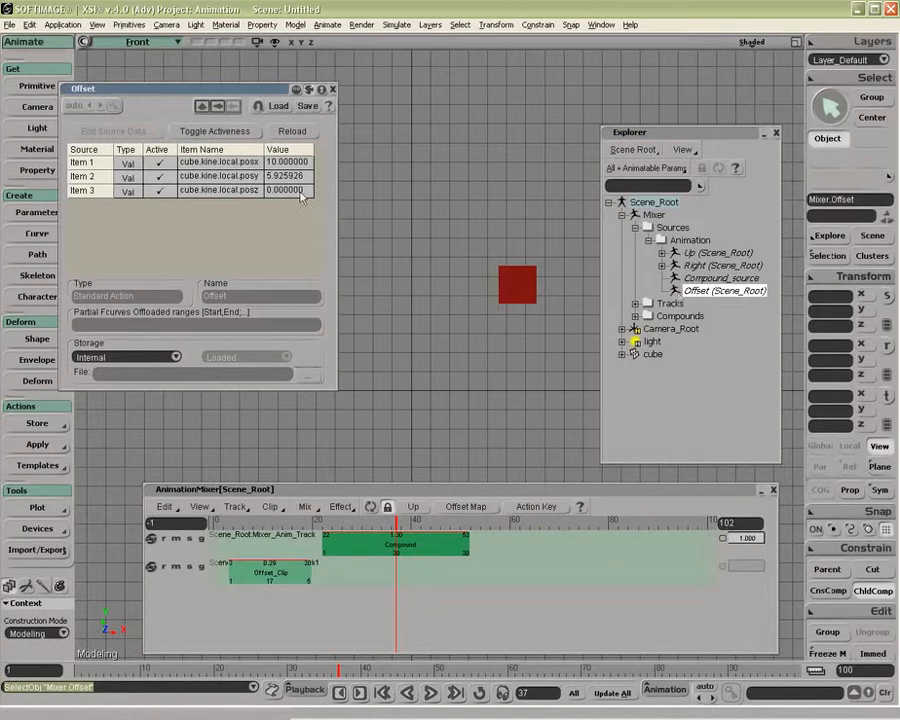
{"action": "left_click", "coordinate": [333, 89]}
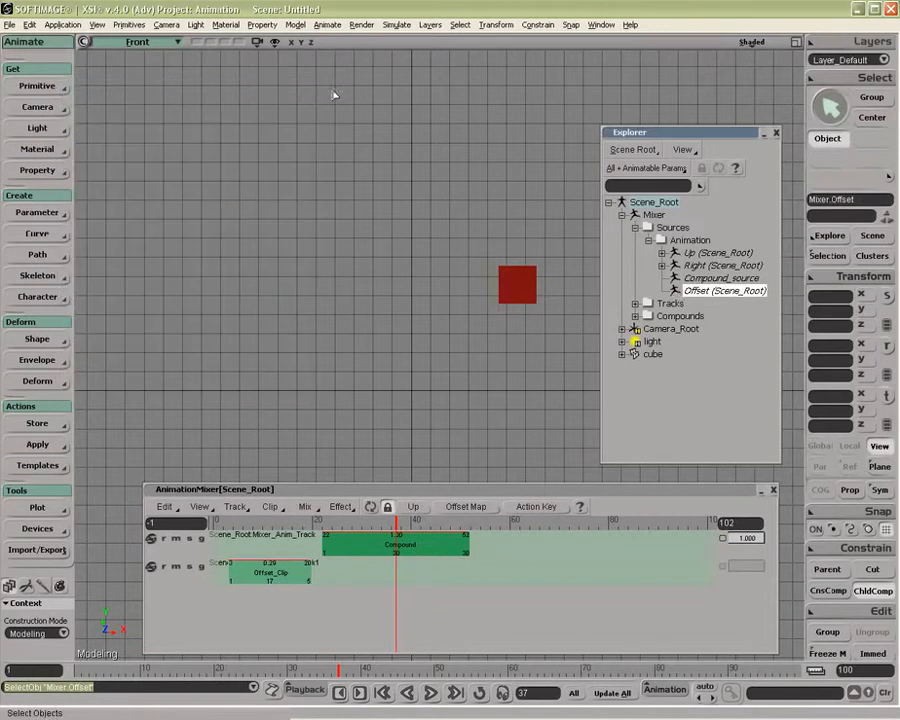
Store the current values of the cube's transformations as an action named SRT.
{"action": "left_click", "coordinate": [515, 283]}
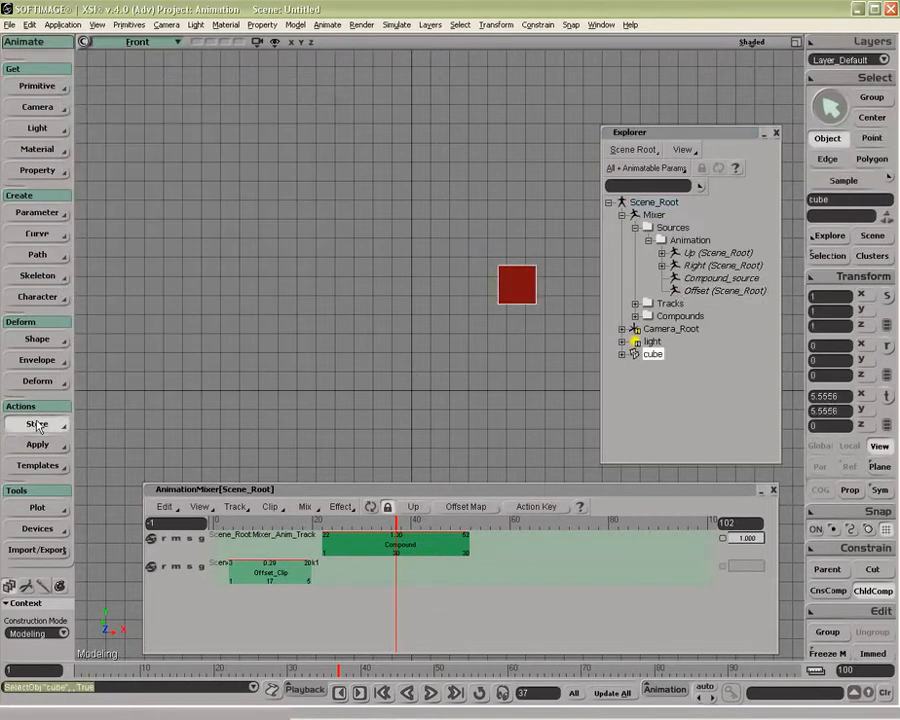
{"action": "left_click", "coordinate": [37, 423]}
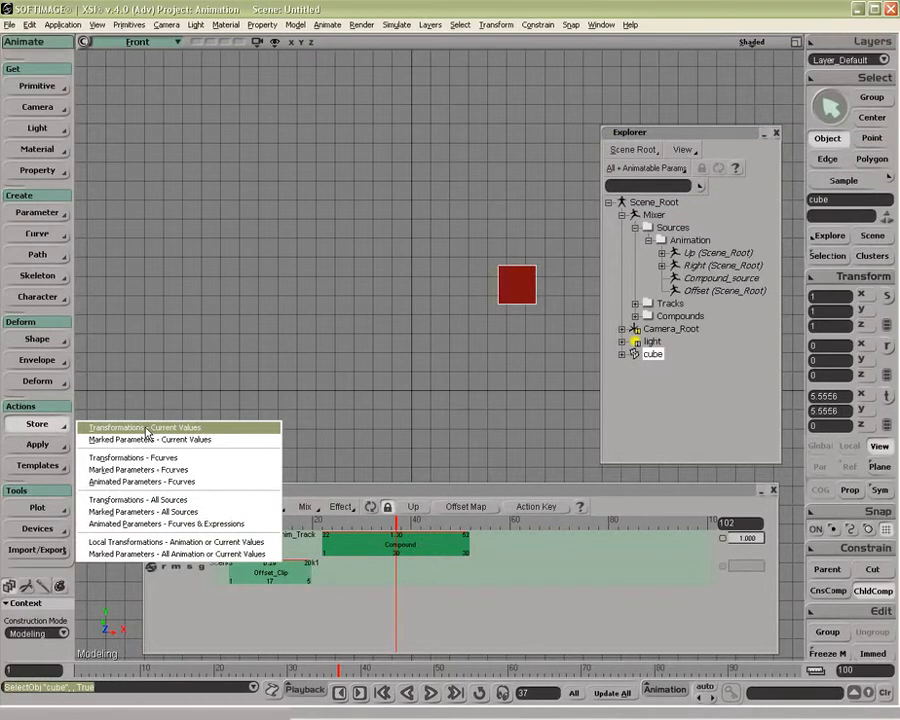
{"action": "left_click", "coordinate": [147, 430]}
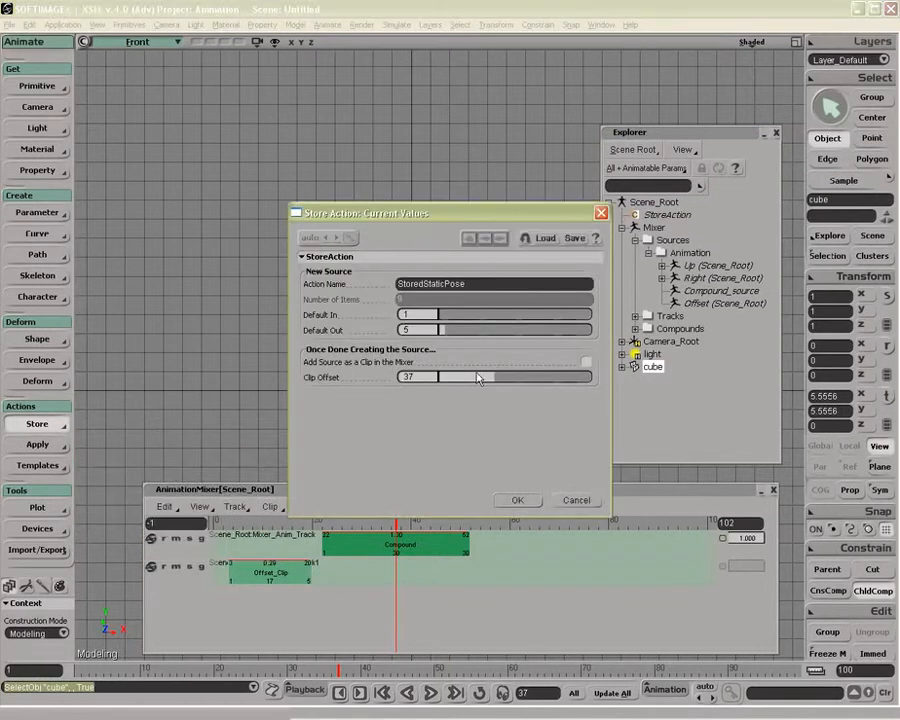
{"action": "double_click", "coordinate": [466, 284]}
{"action": "type", "text": "SRT"}
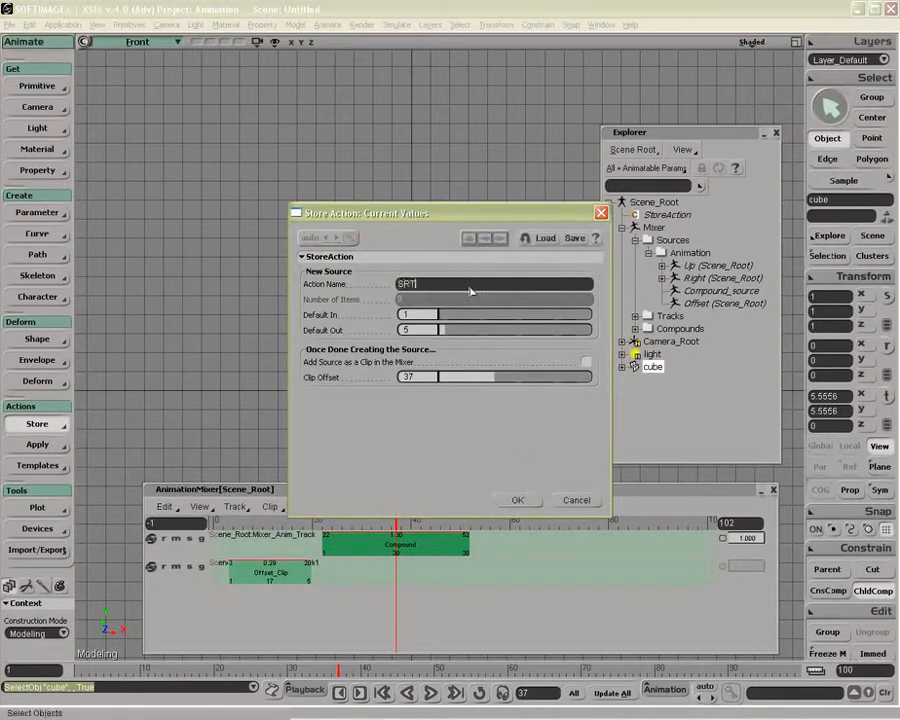
{"action": "left_click", "coordinate": [518, 500]}
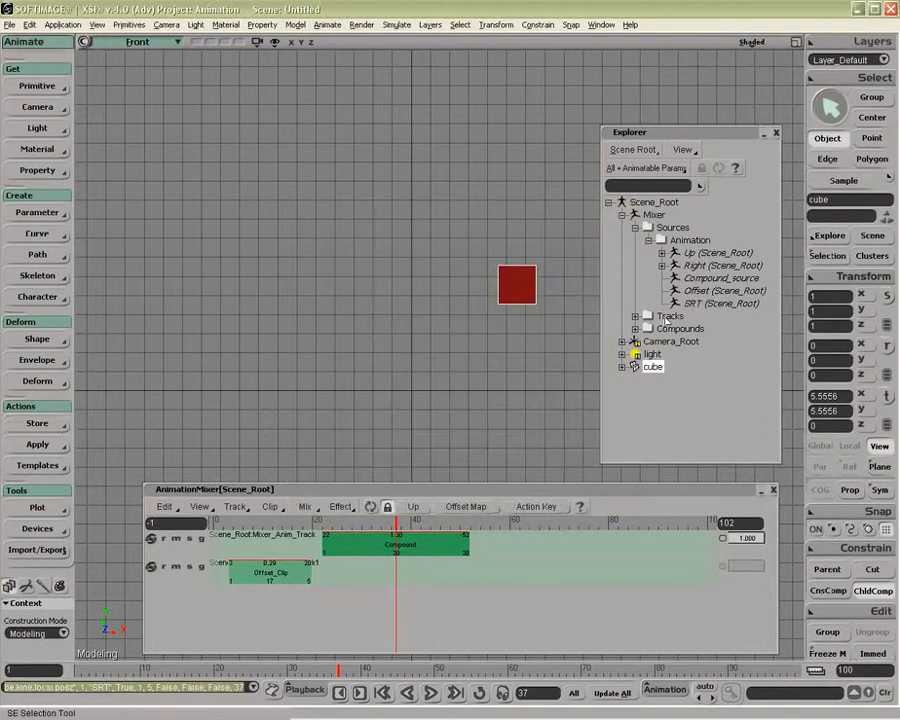
Enlarge the SRT source's property page and examine all the transformation values stored in it.
{"action": "left_click_drag", "start_coordinate": [334, 387], "coordinate": [369, 464]}
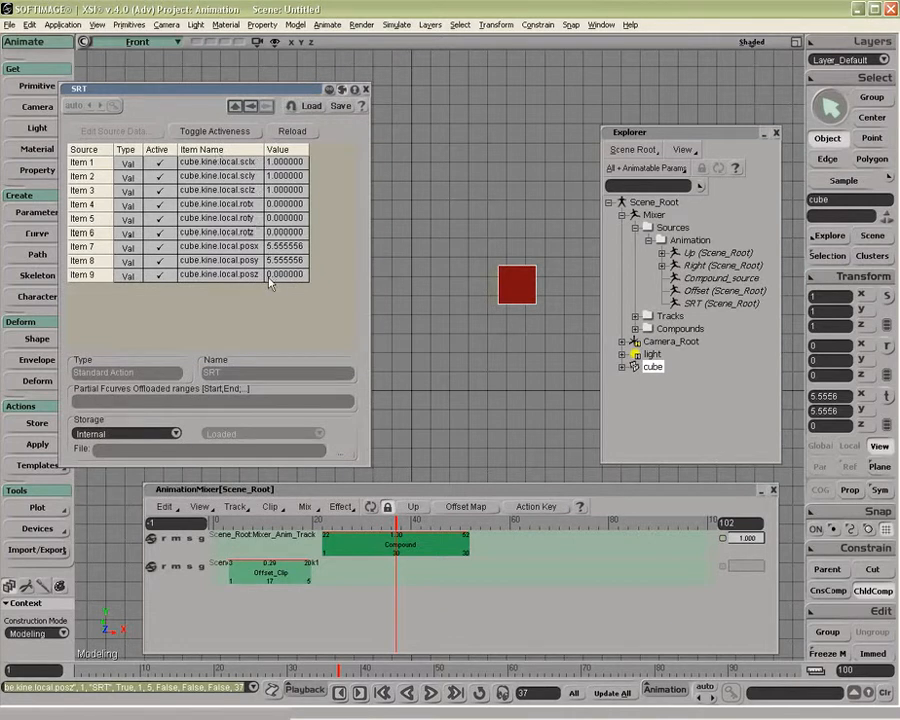
{"action": "left_click", "coordinate": [367, 90]}
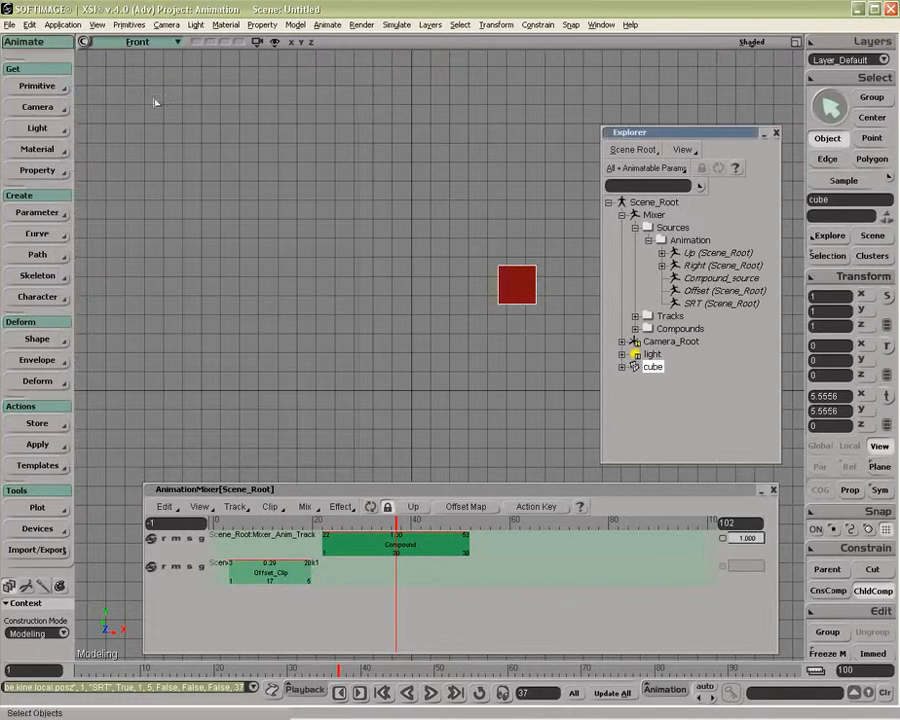
Add a polygon mesh sphere with a radius of about 1.63 at the scene's origin.
{"action": "left_click", "coordinate": [37, 86]}
{"action": "mouse_move", "coordinate": [120, 114]}
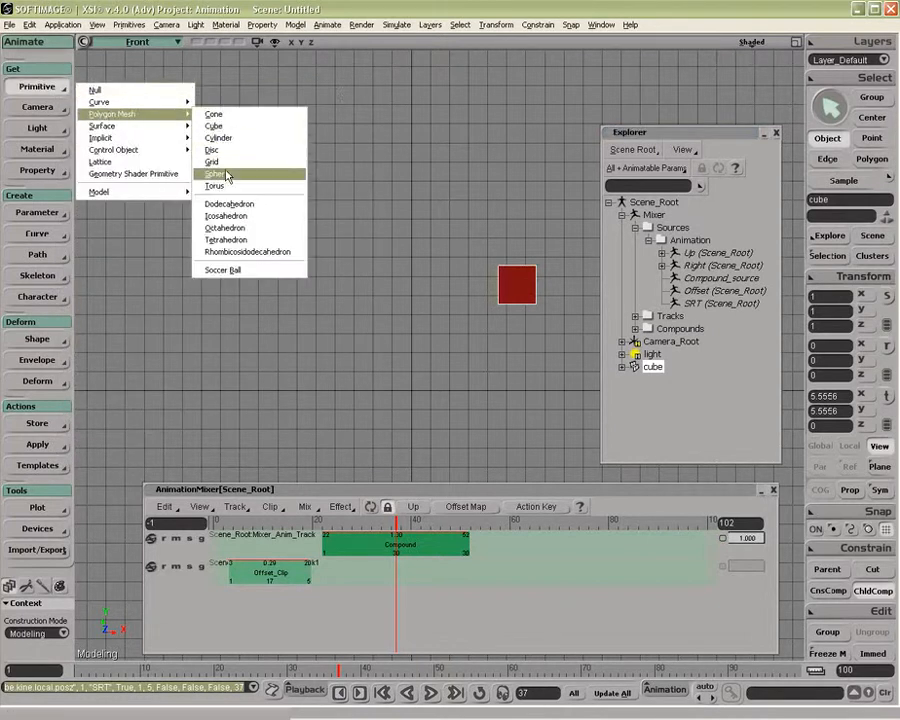
{"action": "left_click", "coordinate": [220, 174]}
{"action": "left_click_drag", "start_coordinate": [197, 198], "coordinate": [192, 197]}
{"action": "left_click", "coordinate": [367, 90]}
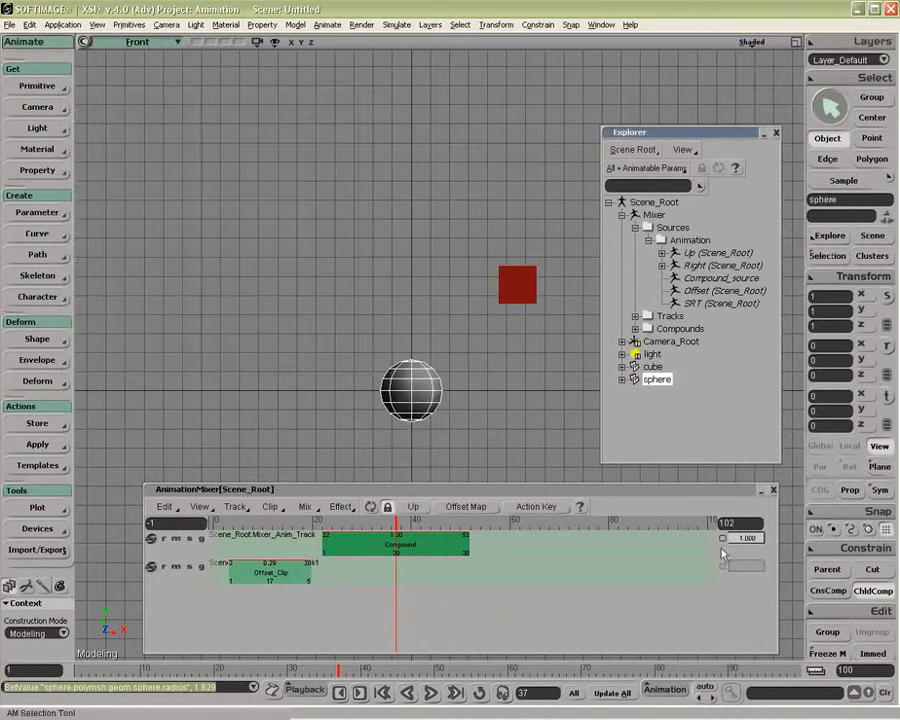
Make the sphere a child of the cube, and scrub the mixer's timeline to frame 56.
{"action": "left_click", "coordinate": [828, 569]}
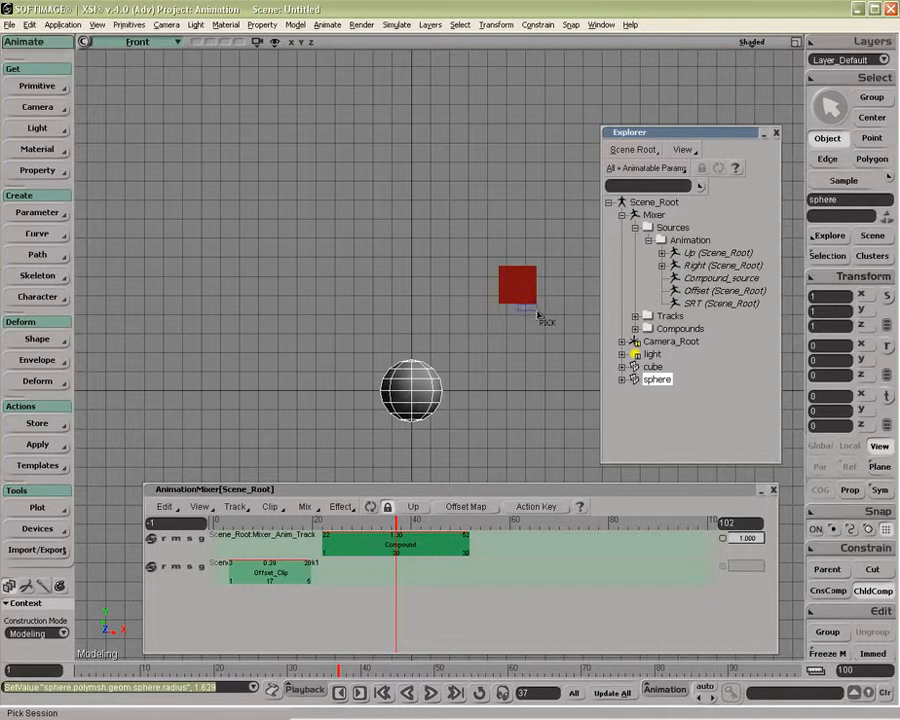
{"action": "left_click", "coordinate": [532, 297]}
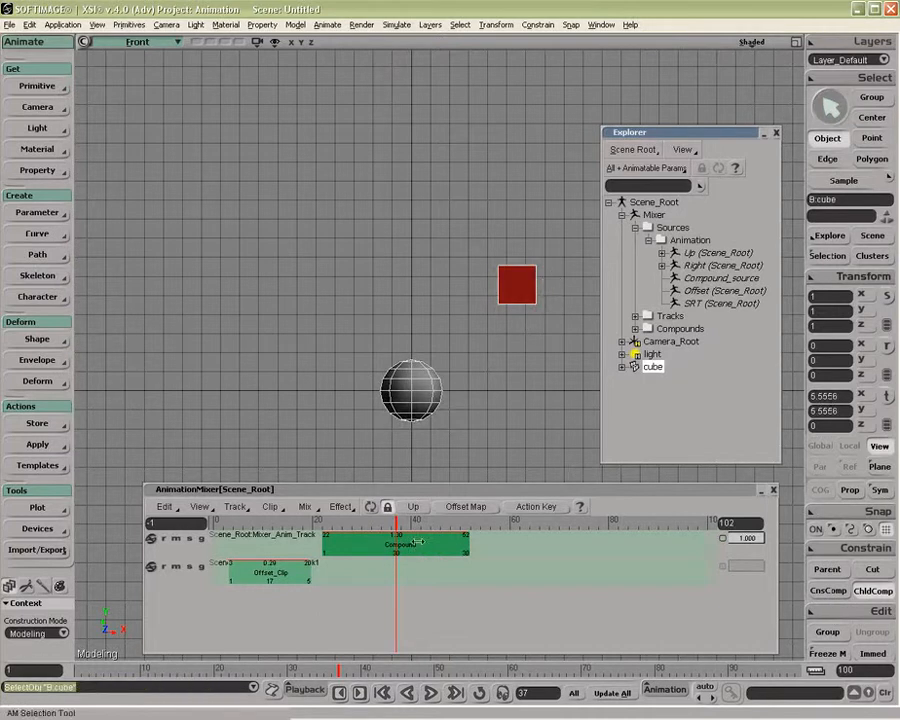
{"action": "mouse_move", "coordinate": [397, 522]}
{"action": "left_mouse_down"}
{"action": "mouse_move", "coordinate": [460, 524]}
{"action": "mouse_move", "coordinate": [280, 527]}
{"action": "mouse_move", "coordinate": [461, 538]}
{"action": "left_mouse_up"}
{"action": "left_click_drag", "start_coordinate": [477, 539], "coordinate": [490, 539]}
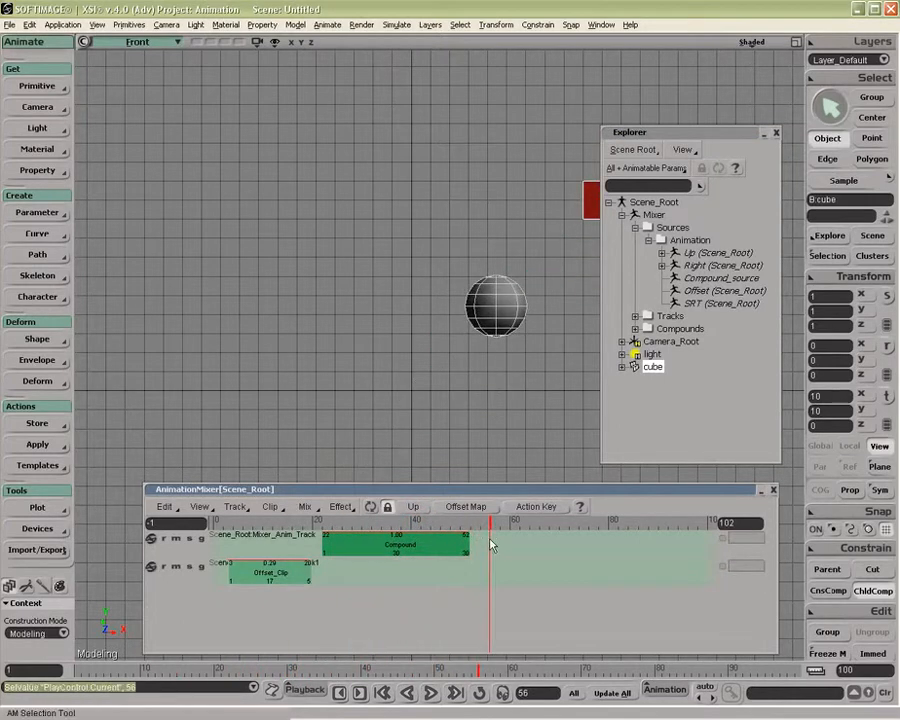
Store the current transformation values of the cube's whole branch as an action named Together.
{"action": "left_click", "coordinate": [40, 424]}
{"action": "left_click", "coordinate": [108, 428]}
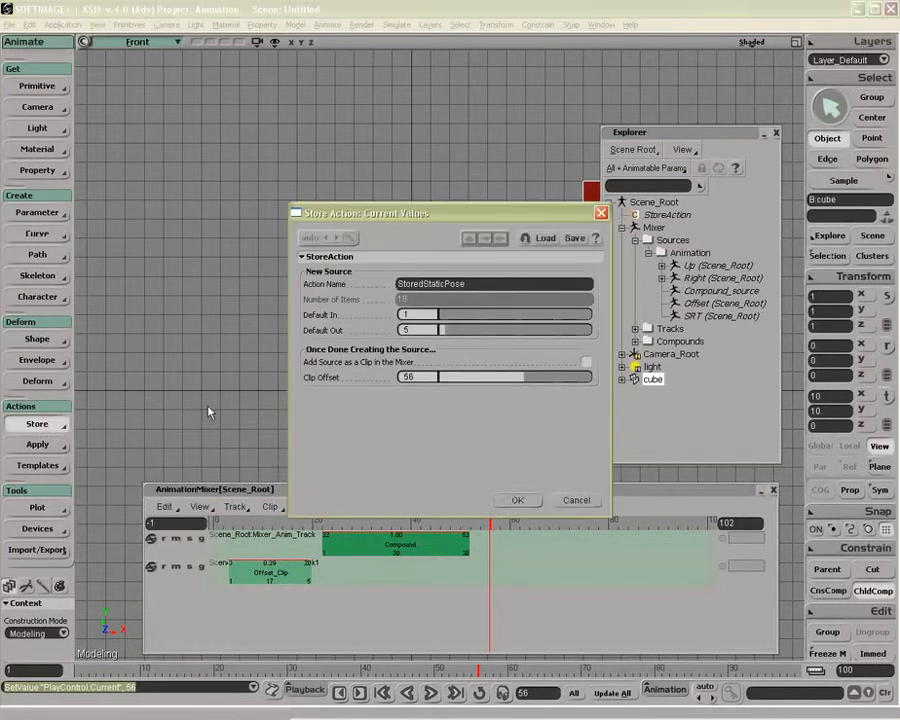
{"action": "left_click", "coordinate": [479, 285]}
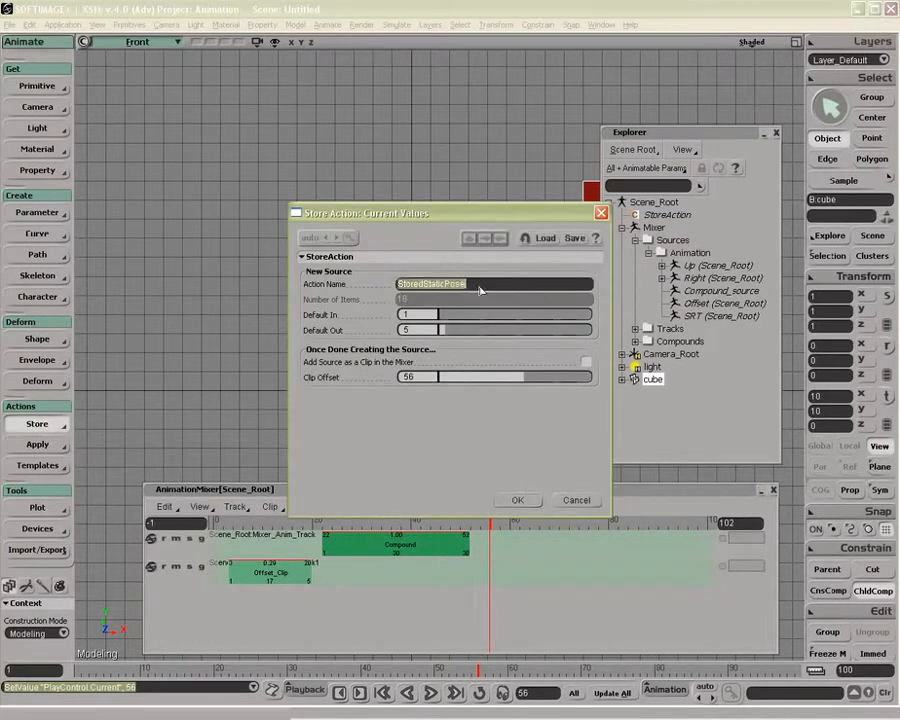
{"action": "type", "text": "Together"}
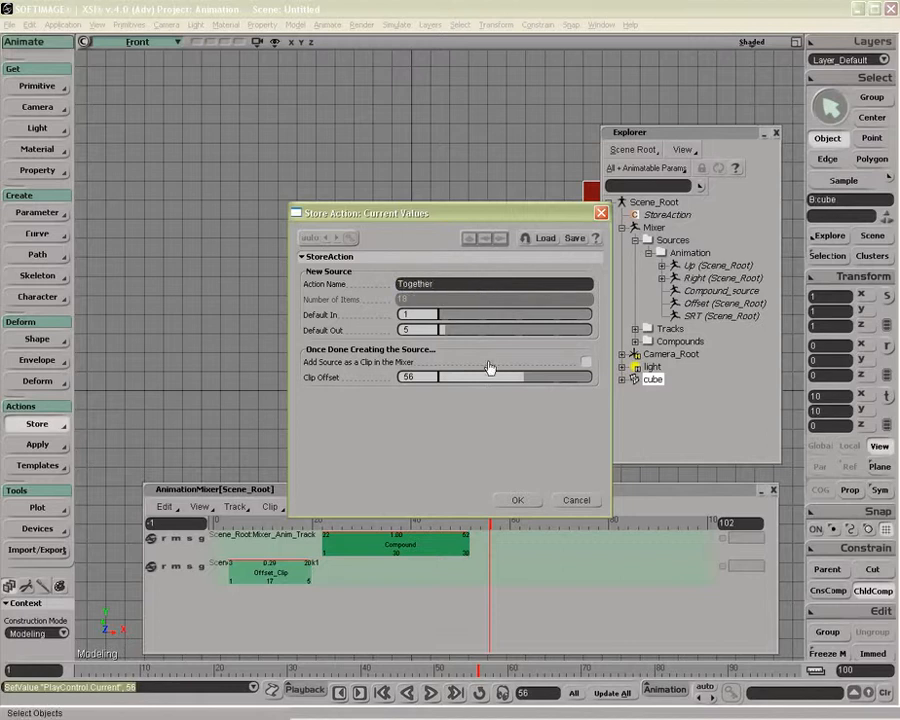
{"action": "left_click", "coordinate": [518, 501]}
{"action": "right_click", "coordinate": [500, 544]}
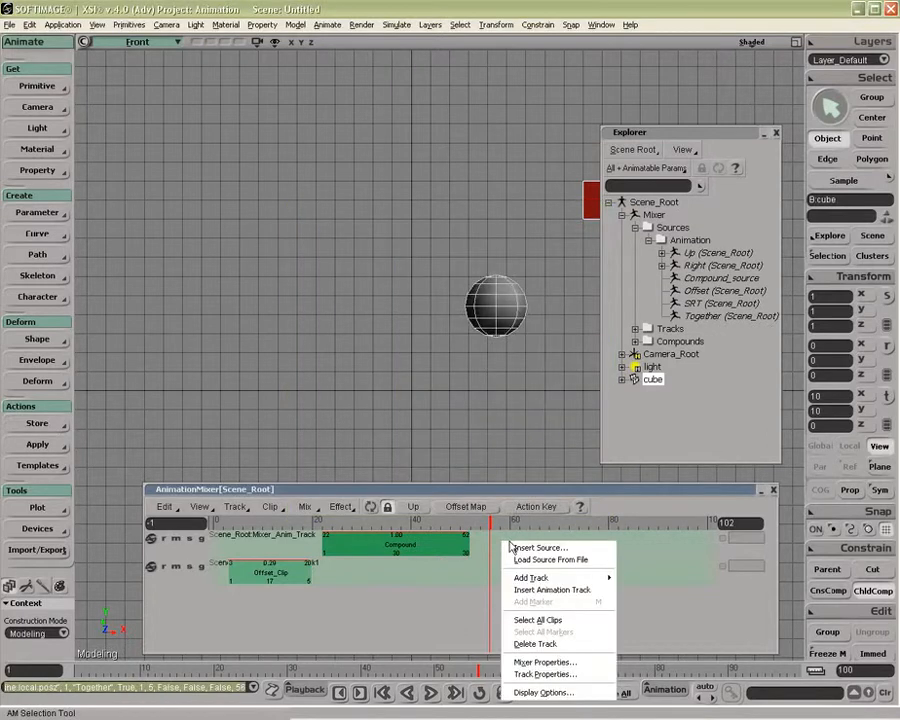
Open the Together source and examine the values stored for both the cube and the sphere.
{"action": "left_click", "coordinate": [672, 314]}
{"action": "left_click_drag", "start_coordinate": [353, 161], "coordinate": [347, 235]}
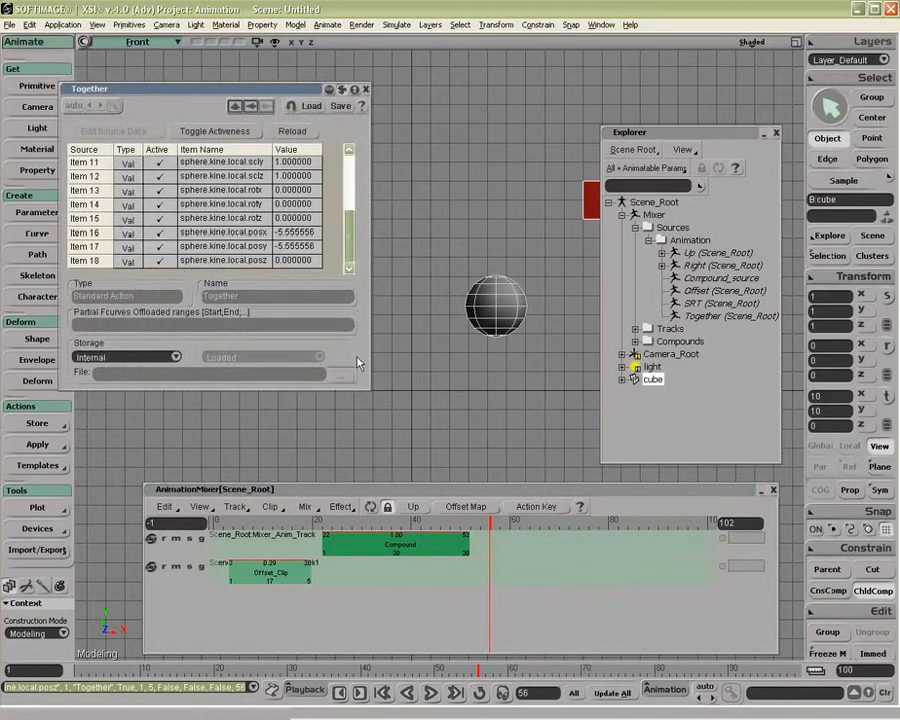
{"action": "left_click_drag", "start_coordinate": [366, 386], "coordinate": [364, 468]}
{"action": "mouse_move", "coordinate": [346, 303]}
{"action": "left_mouse_down"}
{"action": "mouse_move", "coordinate": [347, 266]}
{"action": "mouse_move", "coordinate": [347, 328]}
{"action": "left_mouse_up"}
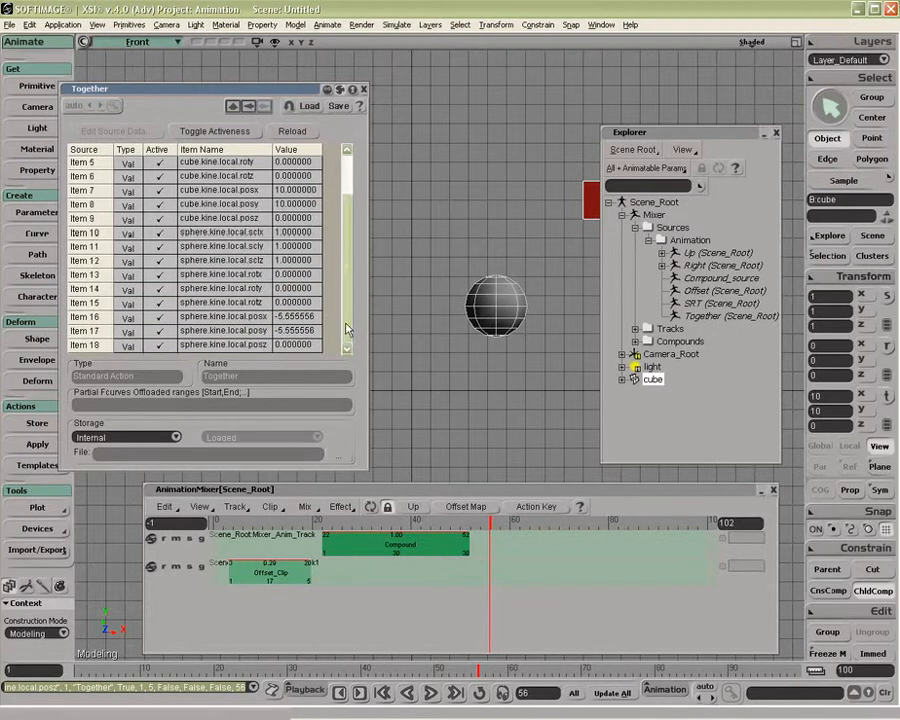
{"action": "left_click", "coordinate": [365, 89]}
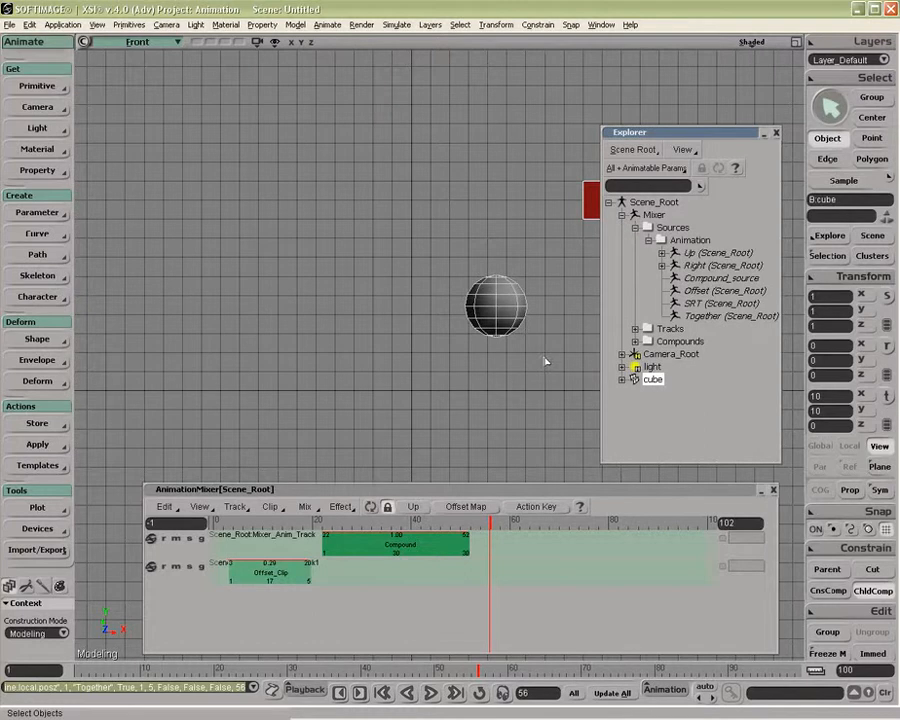
Store the sphere's current transformation values as an action named Sphere_Only, check its stored items and close the Explorer.
{"action": "left_click", "coordinate": [43, 421]}
{"action": "left_click", "coordinate": [216, 382]}
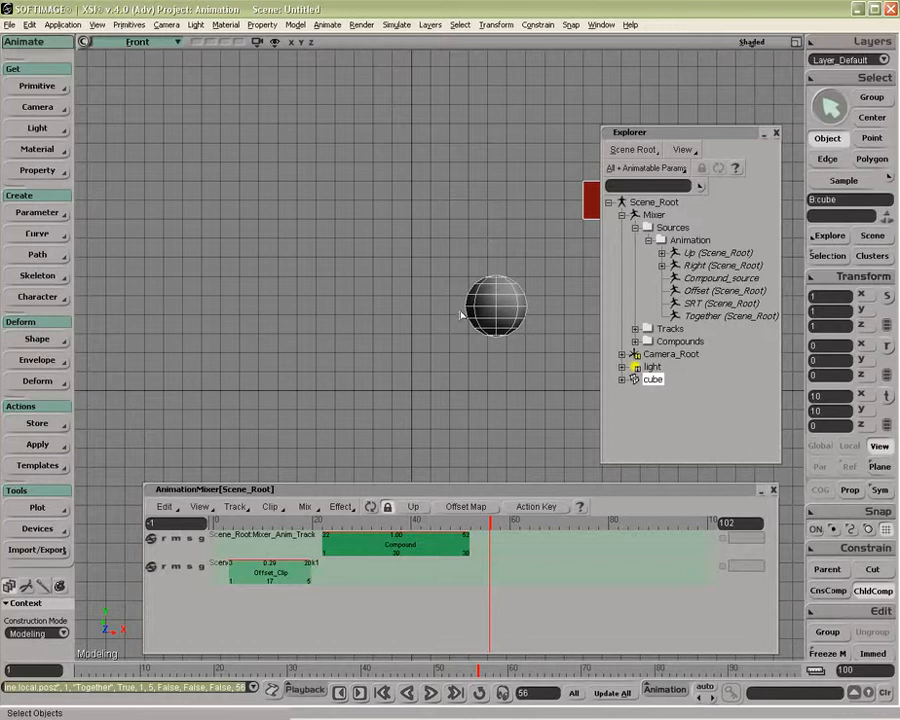
{"action": "middle_click", "coordinate": [491, 322]}
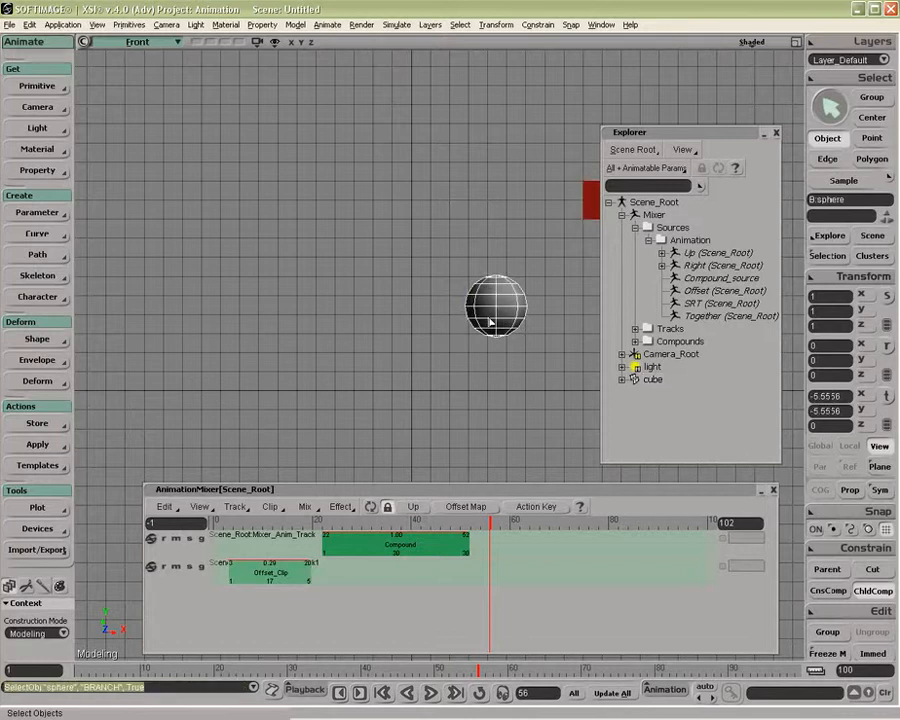
{"action": "middle_click", "coordinate": [60, 425]}
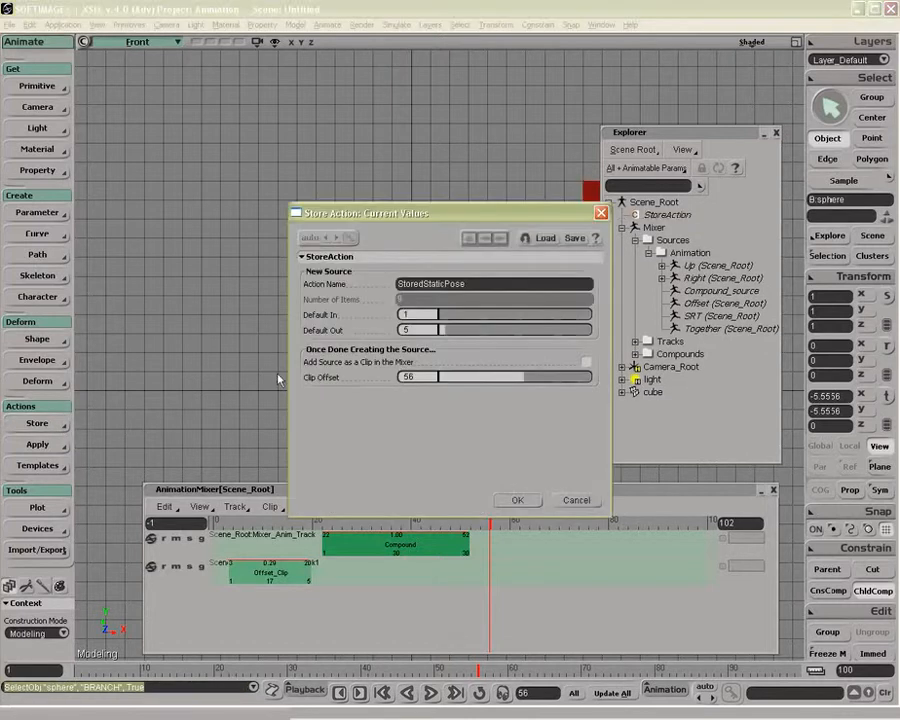
{"action": "left_click", "coordinate": [490, 284]}
{"action": "type", "text": "Sph"}
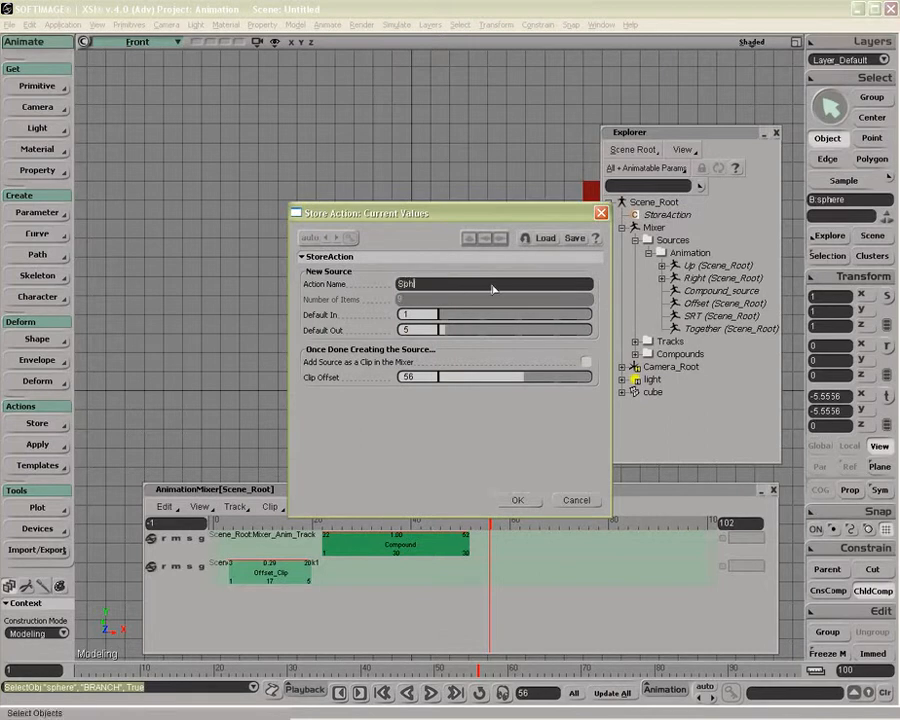
{"action": "type", "text": "ere_Oni"}
{"action": "left_click", "coordinate": [518, 500]}
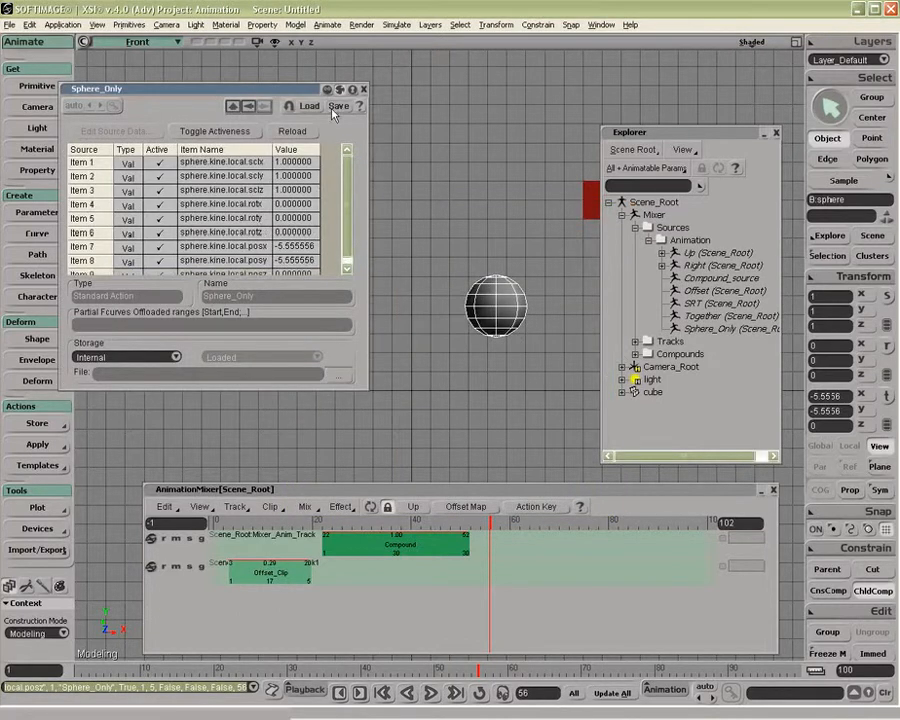
{"action": "left_click", "coordinate": [364, 89]}
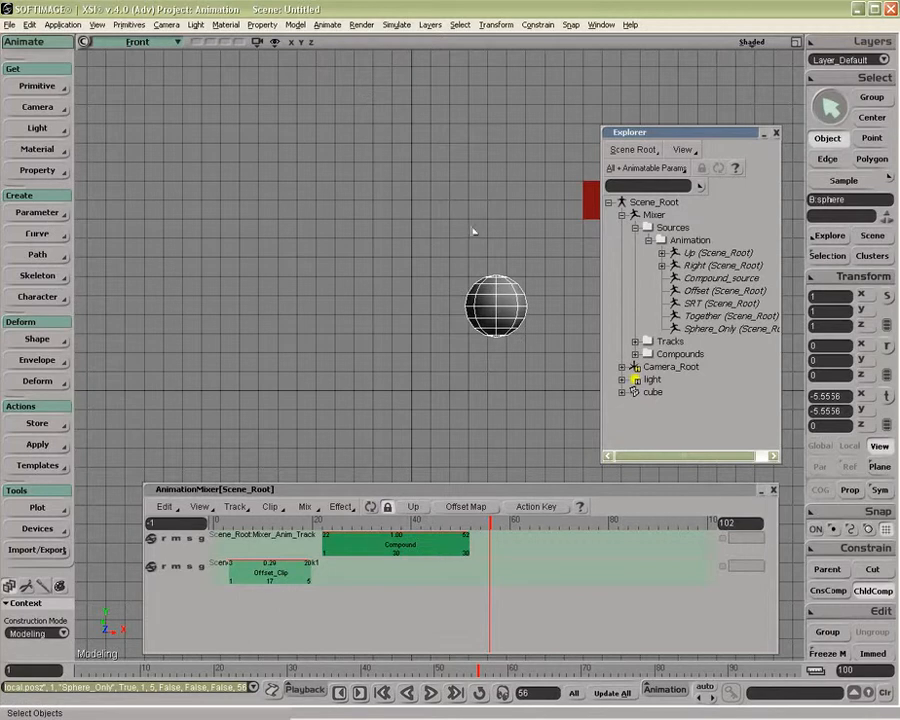
{"action": "left_click", "coordinate": [777, 135]}
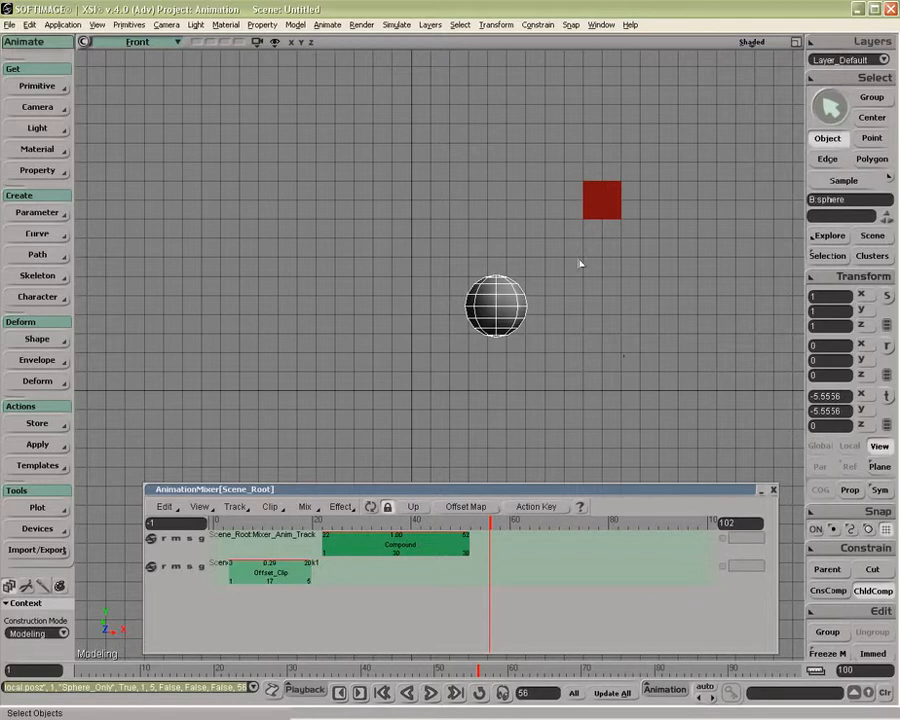
Reopen an Explorer with the mixer's animation sources expanded, and delete the Compound and Offset clips from their tracks.
{"action": "left_click", "coordinate": [400, 544]}
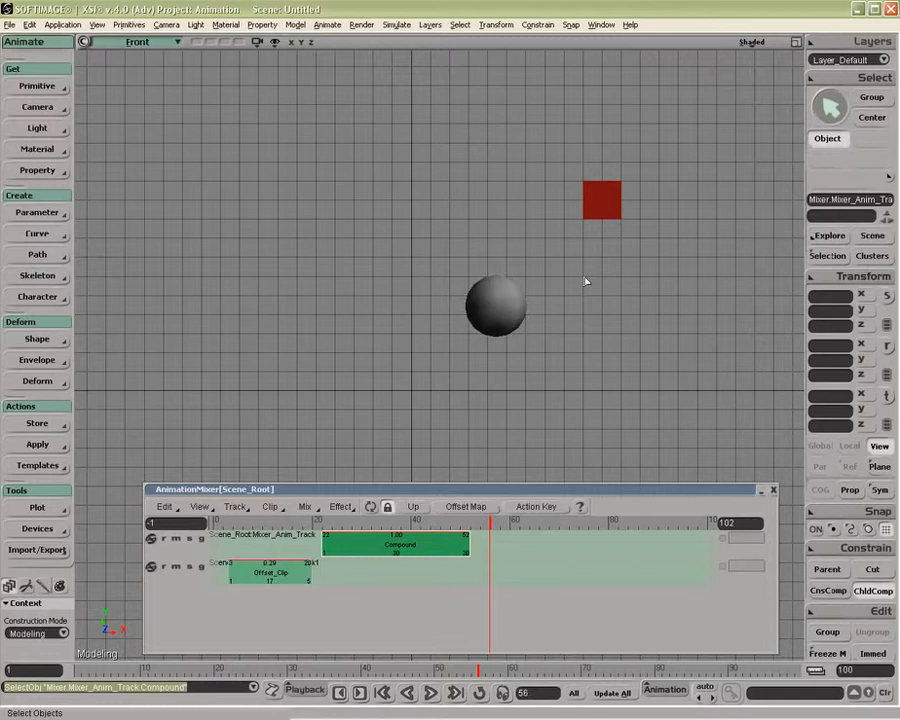
{"action": "key", "text": "8"}
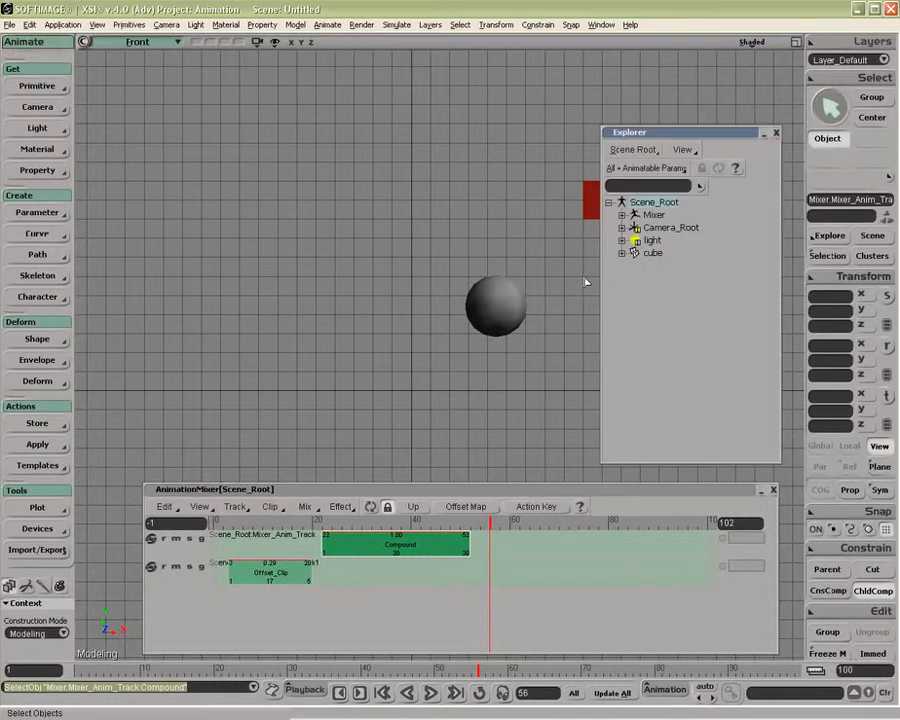
{"action": "left_click", "coordinate": [622, 215]}
{"action": "left_click", "coordinate": [634, 228]}
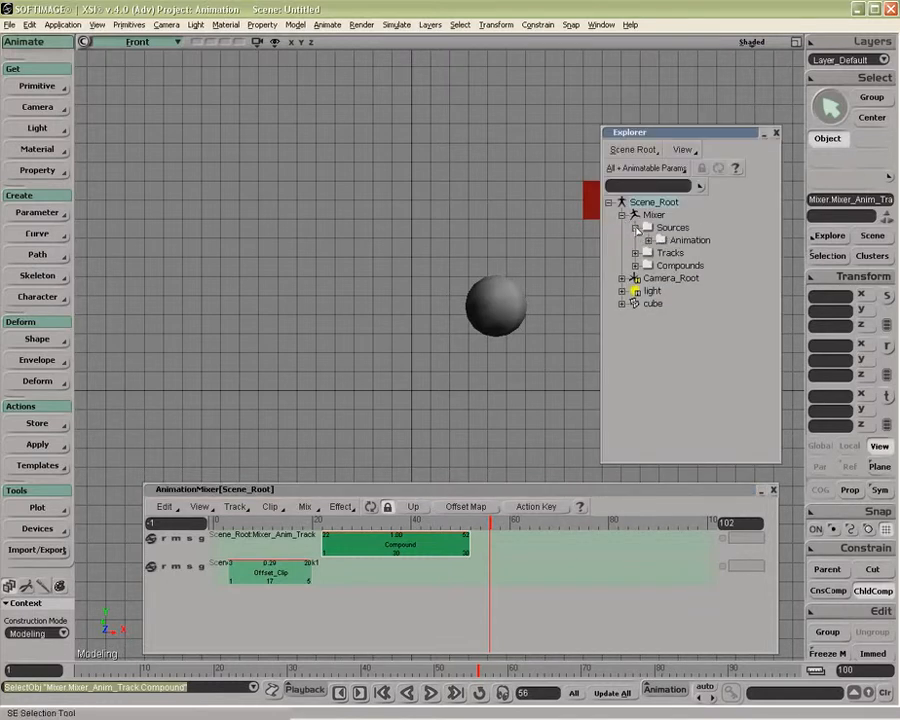
{"action": "left_click", "coordinate": [648, 241]}
{"action": "left_click_drag", "start_coordinate": [700, 132], "coordinate": [727, 128]}
{"action": "key", "text": "Delete"}
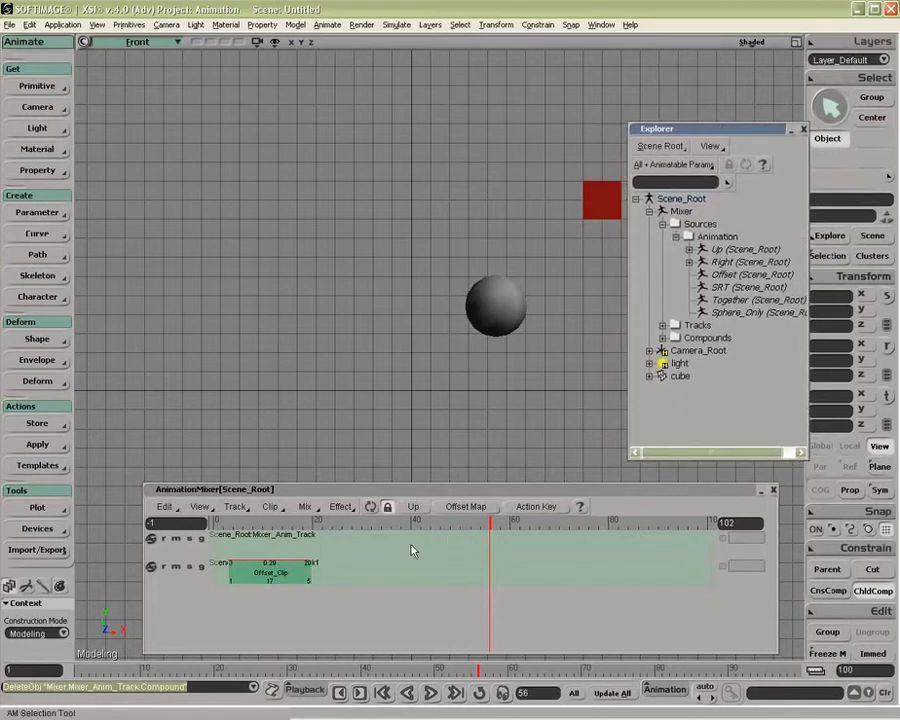
{"action": "left_click", "coordinate": [287, 575]}
{"action": "key", "text": "Delete"}
Move the mixer's timeline to frame 10 and apply the Up action source directly to the scene.
{"action": "left_click_drag", "start_coordinate": [339, 526], "coordinate": [263, 527]}
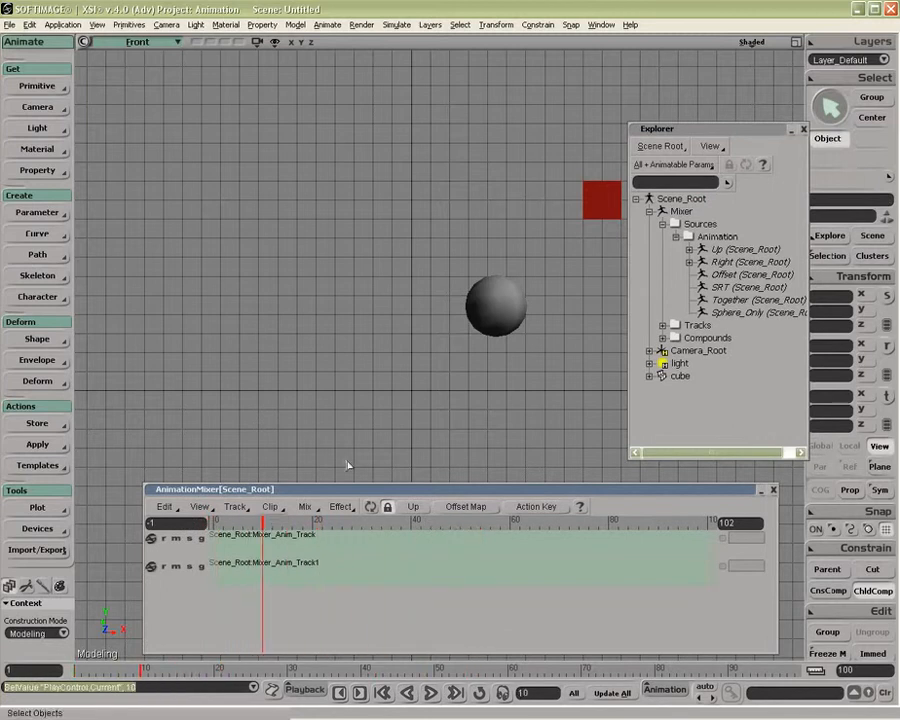
{"action": "left_click", "coordinate": [595, 220]}
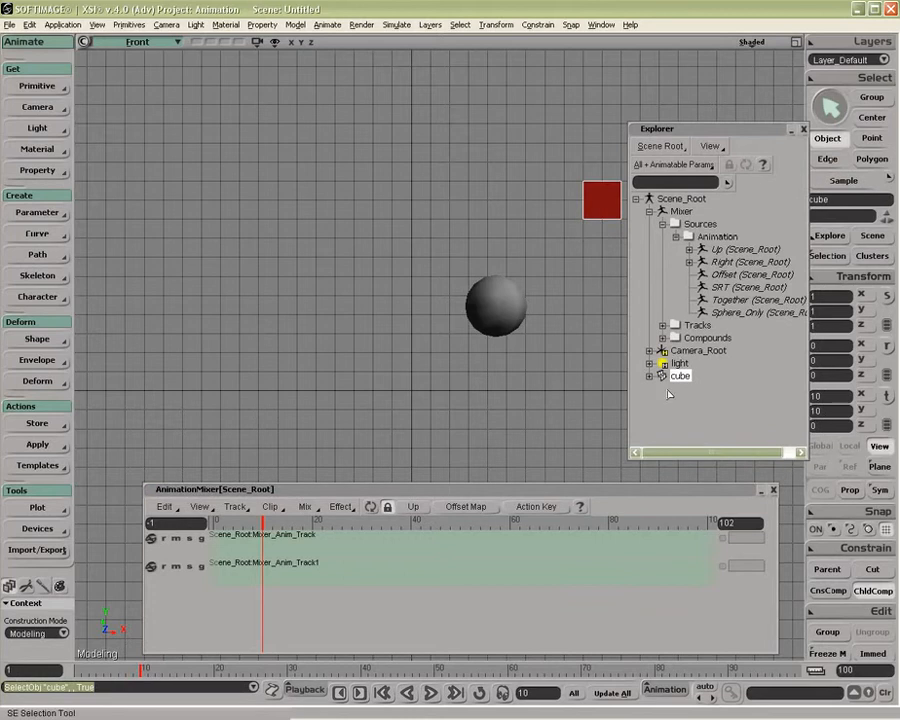
{"action": "left_click", "coordinate": [738, 249]}
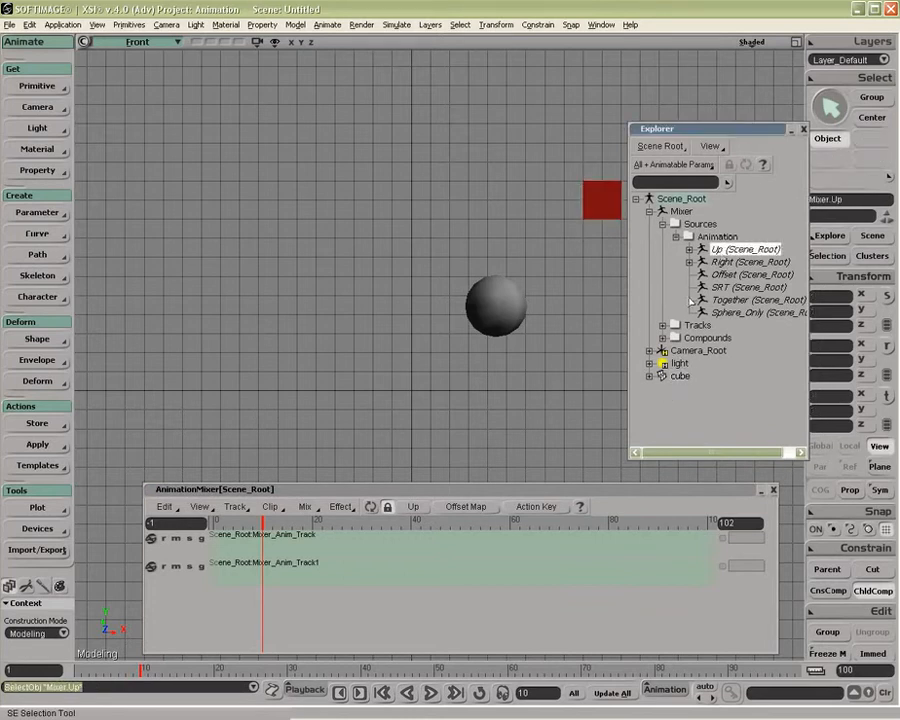
{"action": "left_click", "coordinate": [40, 445]}
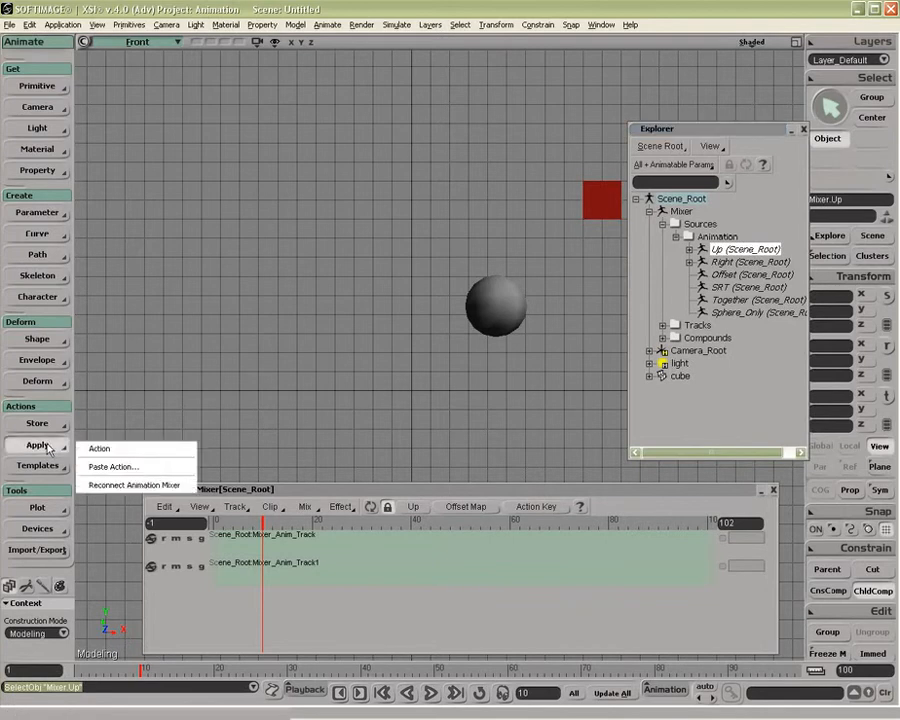
{"action": "left_click", "coordinate": [101, 450]}
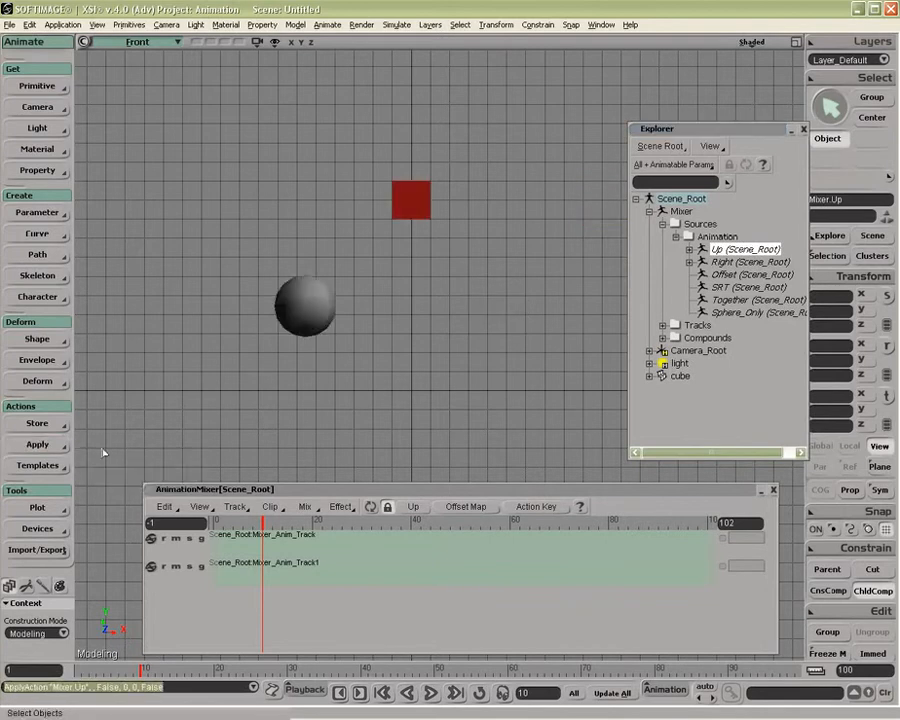
Expand the cube's kinematics and examine its Local Transform properties for animation on the position parameters.
{"action": "left_click", "coordinate": [408, 198]}
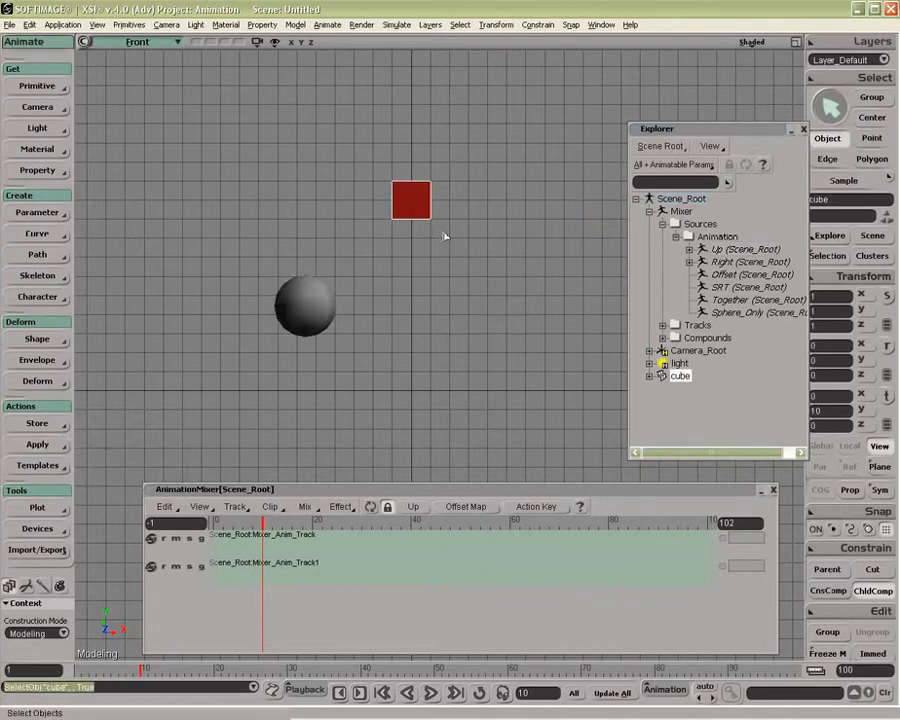
{"action": "left_click", "coordinate": [649, 376]}
{"action": "left_click", "coordinate": [662, 363]}
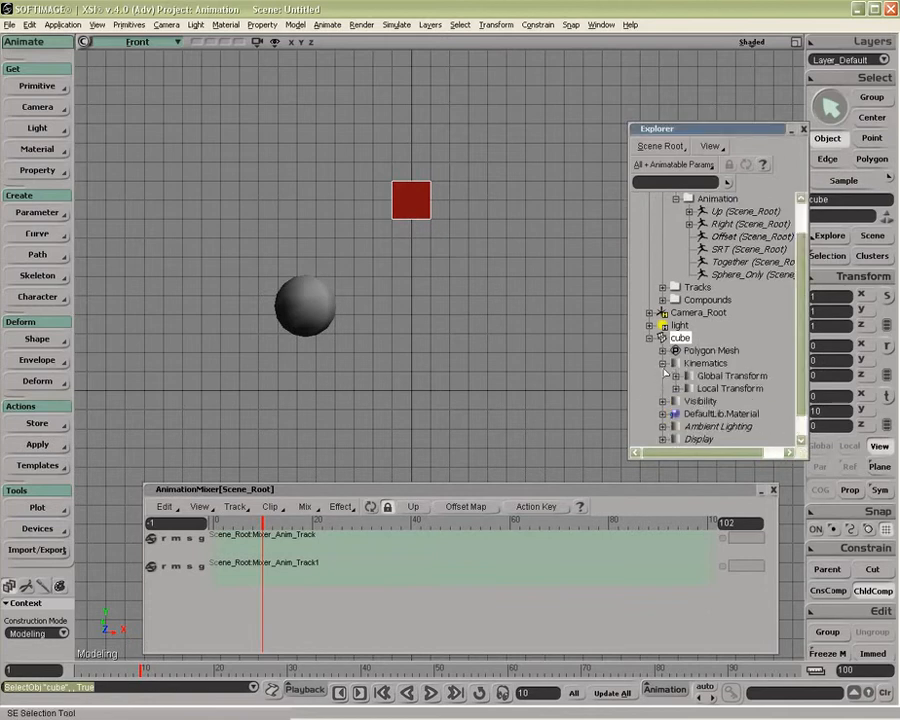
{"action": "left_click", "coordinate": [676, 389]}
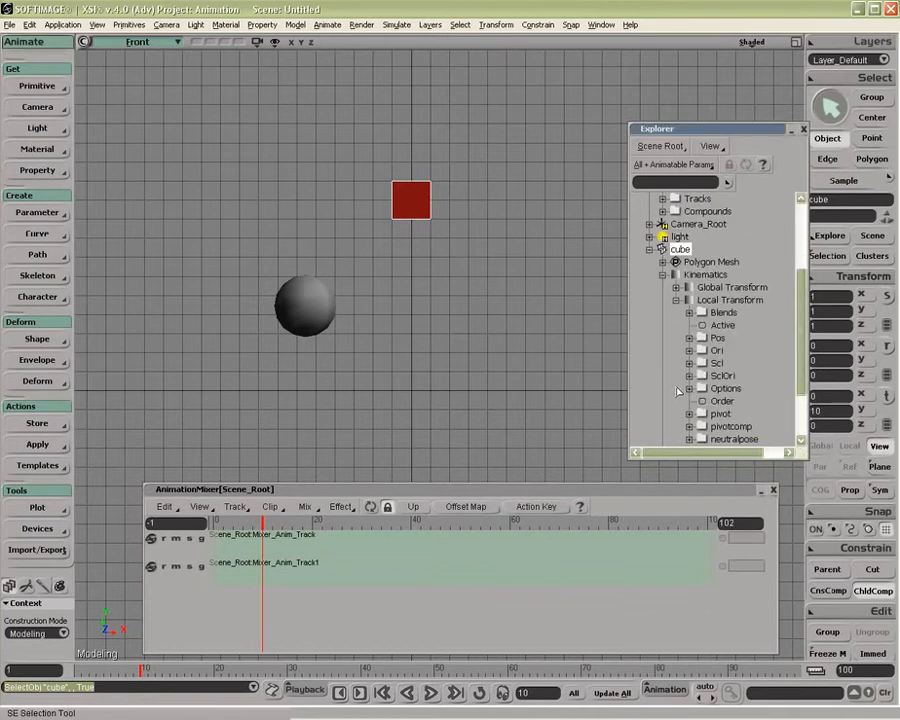
{"action": "left_click", "coordinate": [690, 300]}
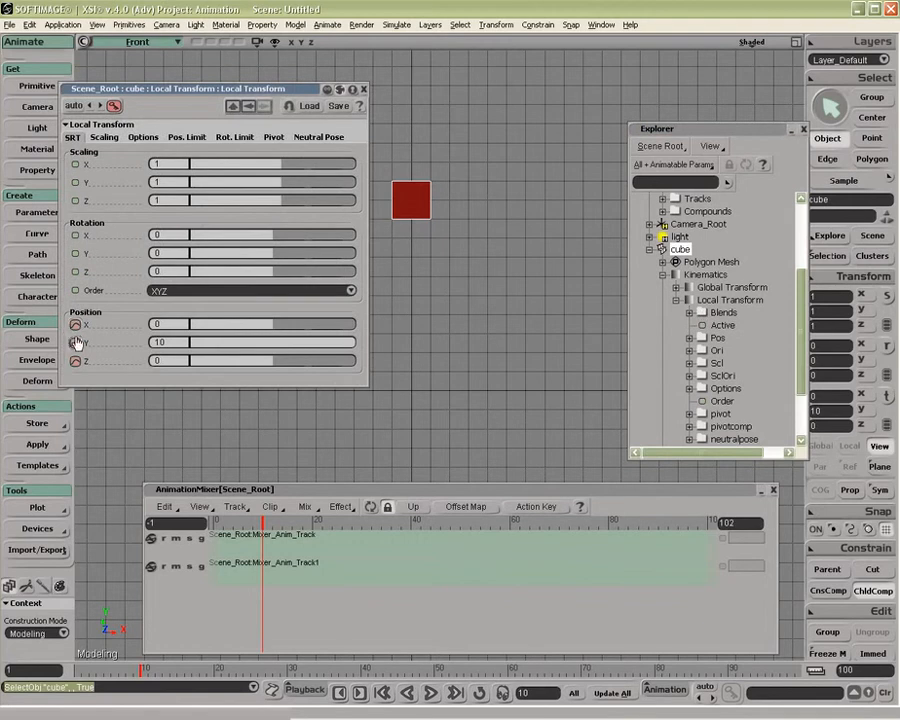
{"action": "left_click", "coordinate": [363, 88]}
{"action": "left_click", "coordinate": [649, 249]}
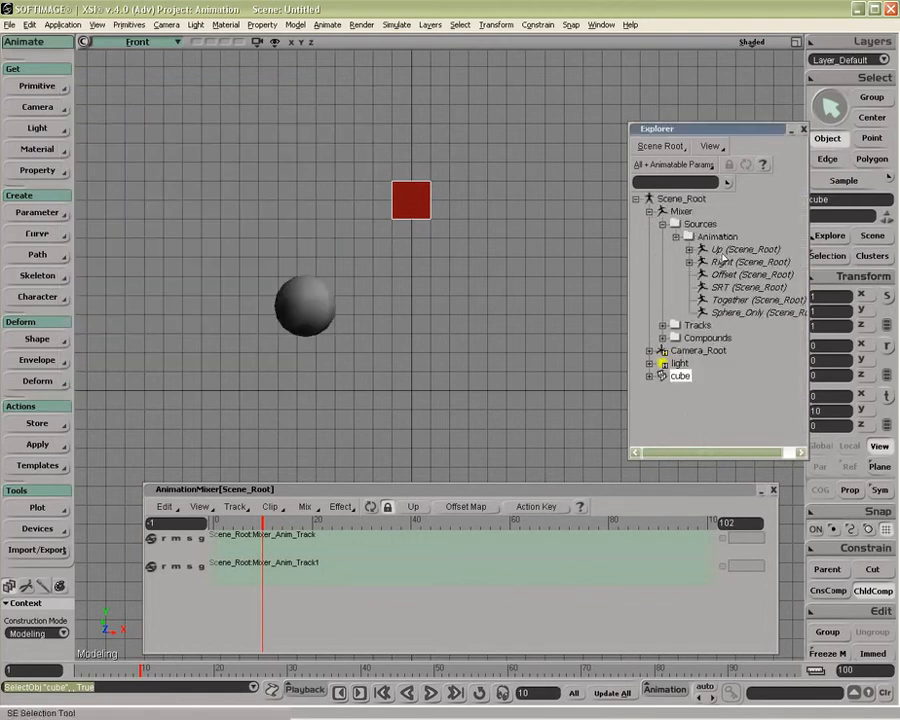
Select the Up action source among the mixer's animation sources.
{"action": "left_click", "coordinate": [730, 250]}
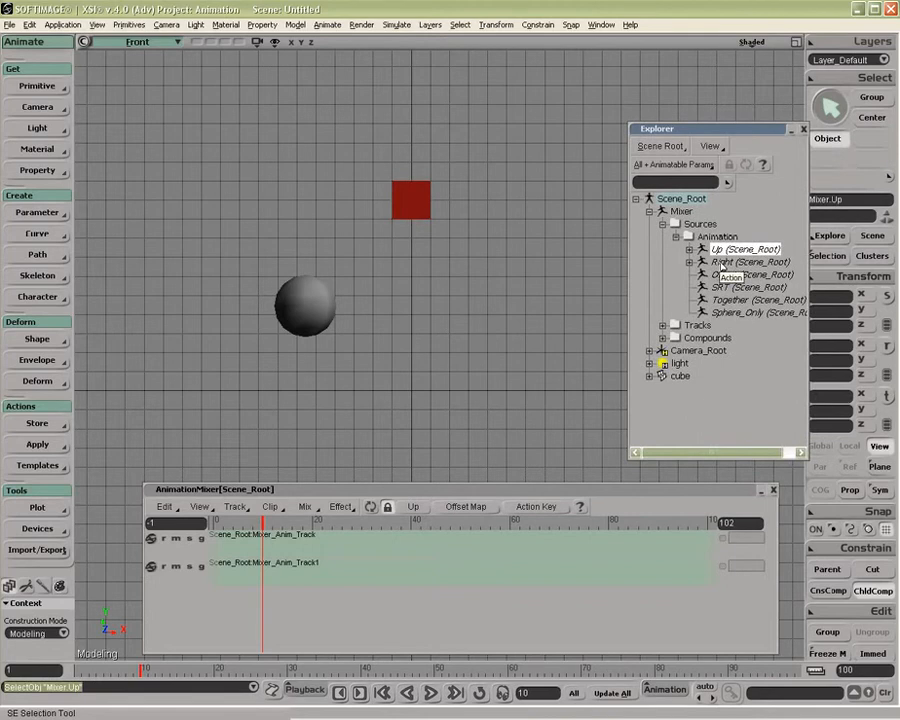